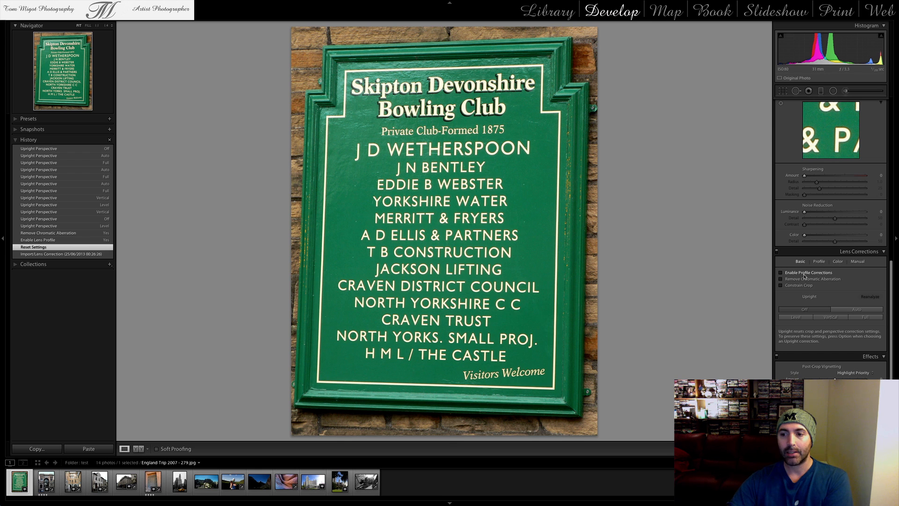
- Enable profile corrections and chromatic aberration removal for the green bowling club sign photo
left_click(805, 276)
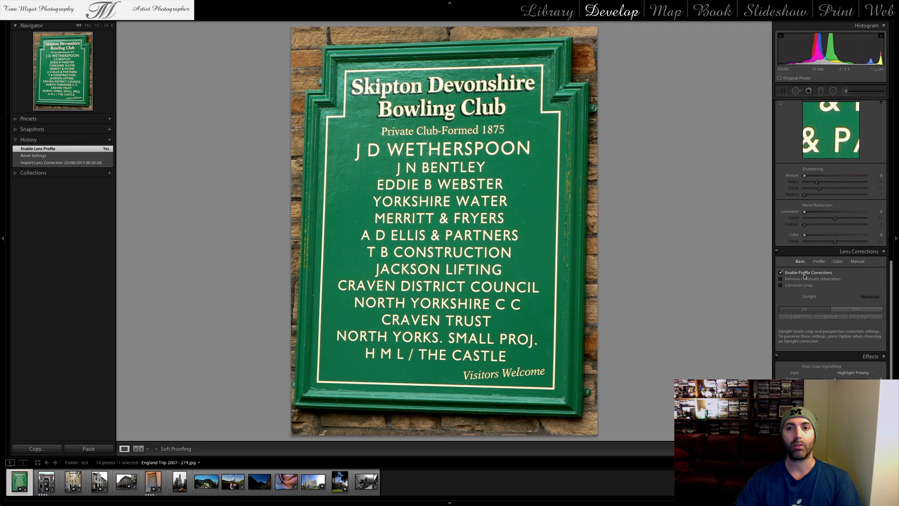
left_click(563, 17)
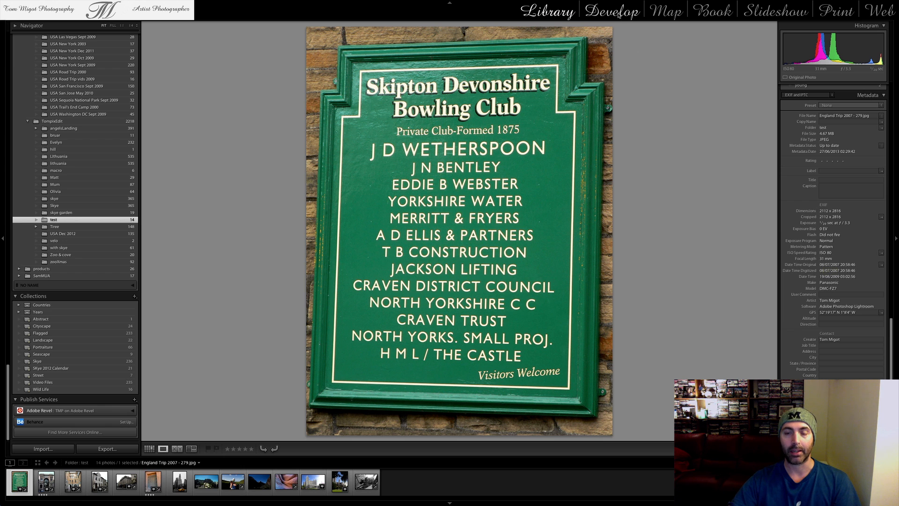
left_click(612, 11)
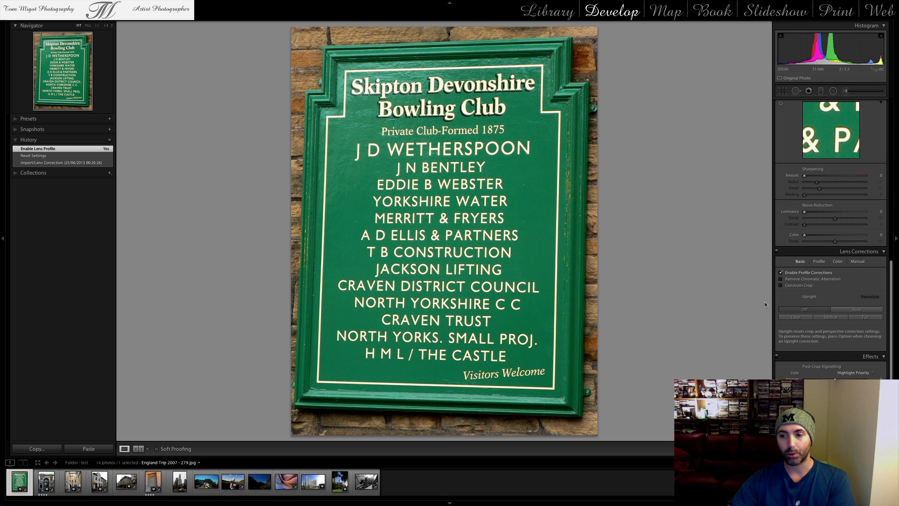
left_click(810, 280)
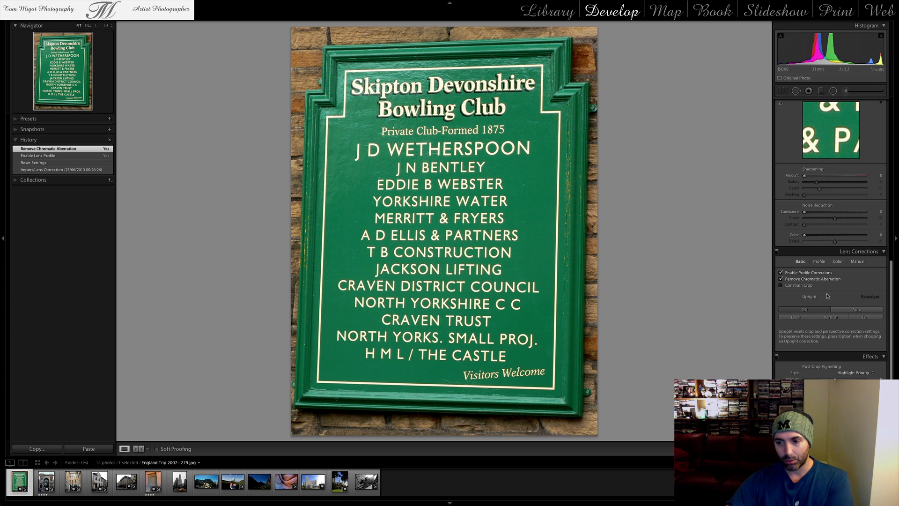
- Compare the Level and Vertical Upright corrections on the sign photo with each other and with Upright off
left_click(798, 320)
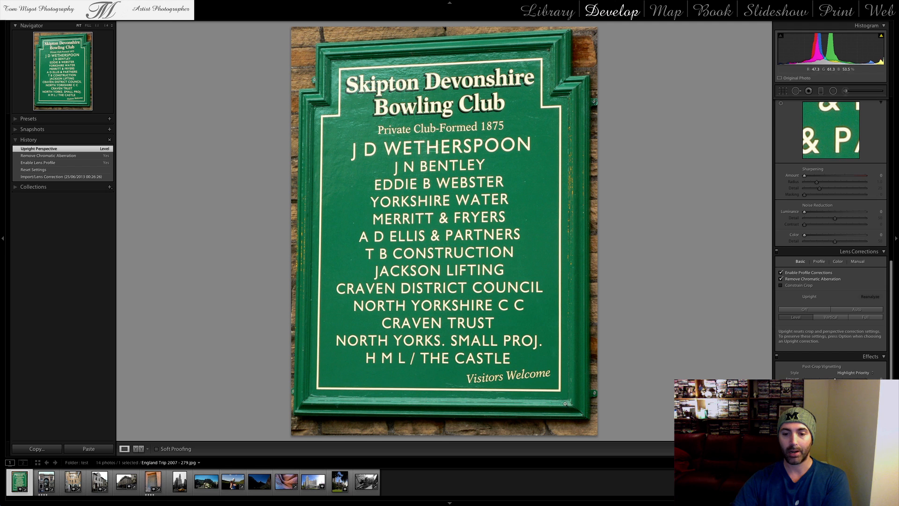
left_click(811, 311)
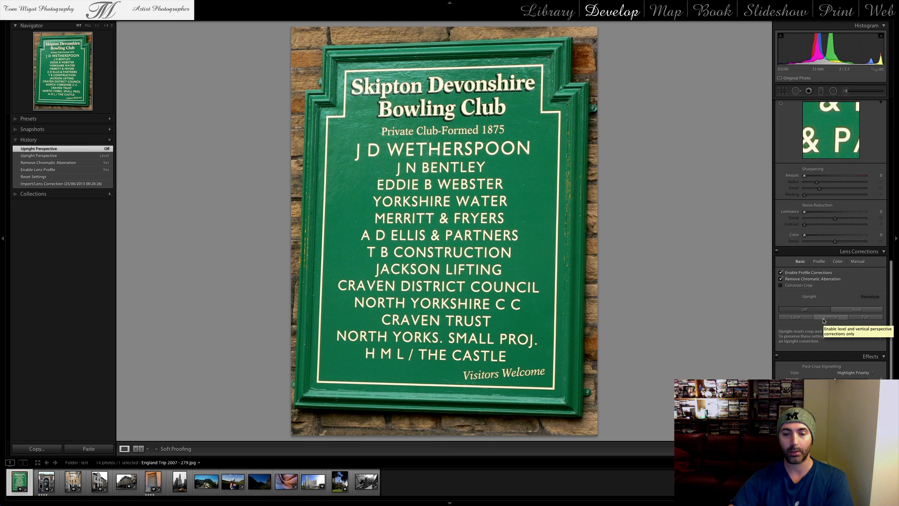
left_click(830, 319)
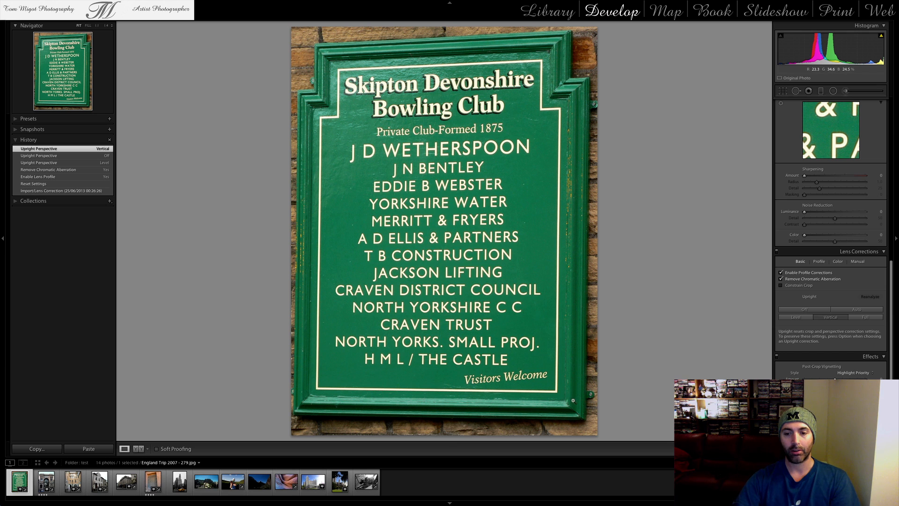
left_click(825, 309)
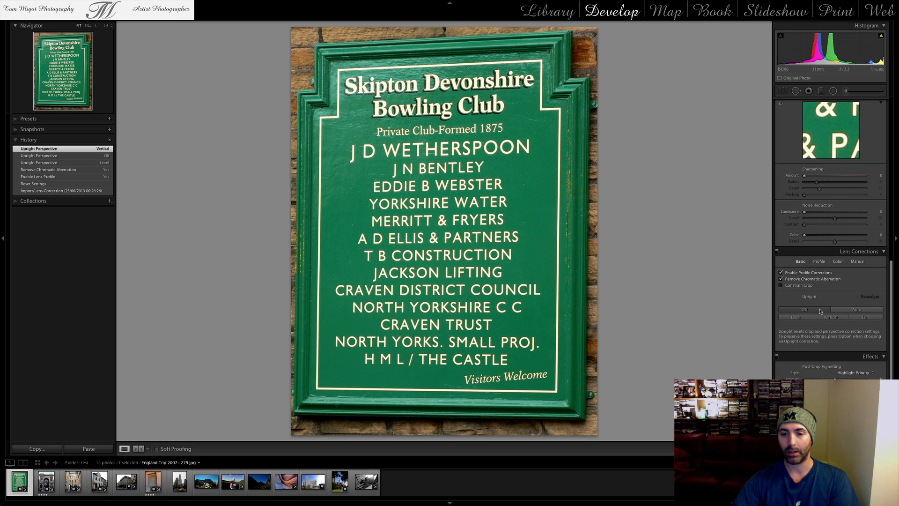
left_click(826, 318)
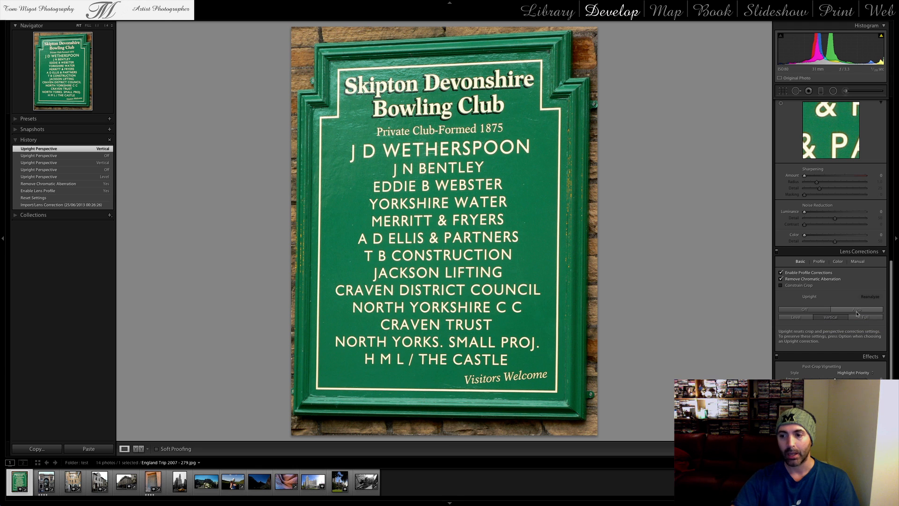
left_click(794, 322)
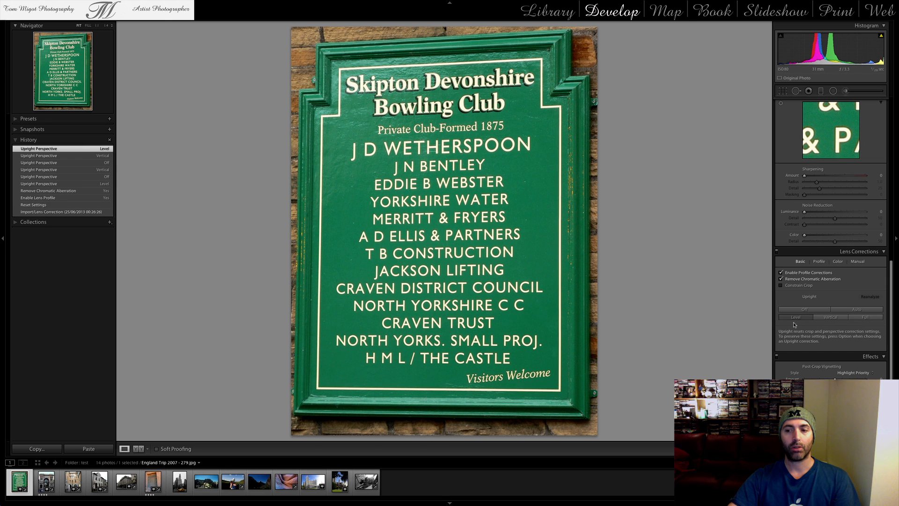
left_click(830, 317)
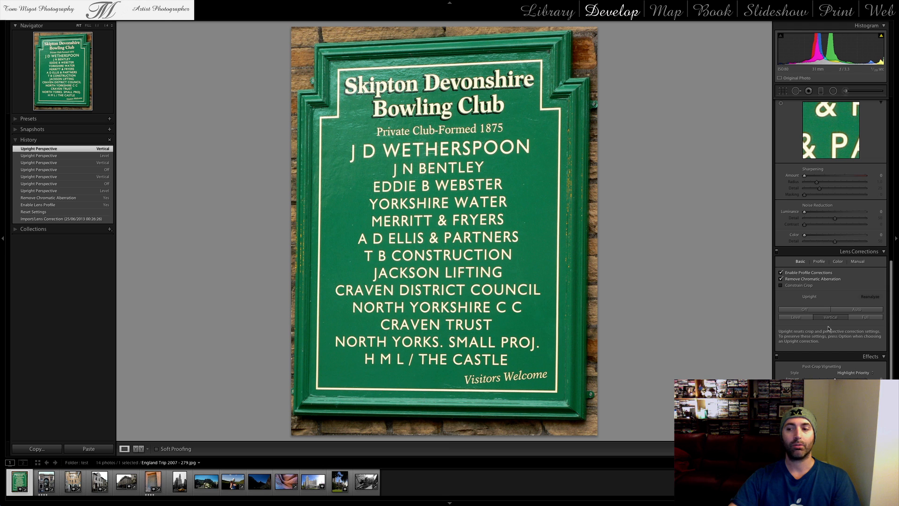
- Apply the Full Upright correction to the sign photo, comparing it with the Off and Auto modes
left_click(858, 319)
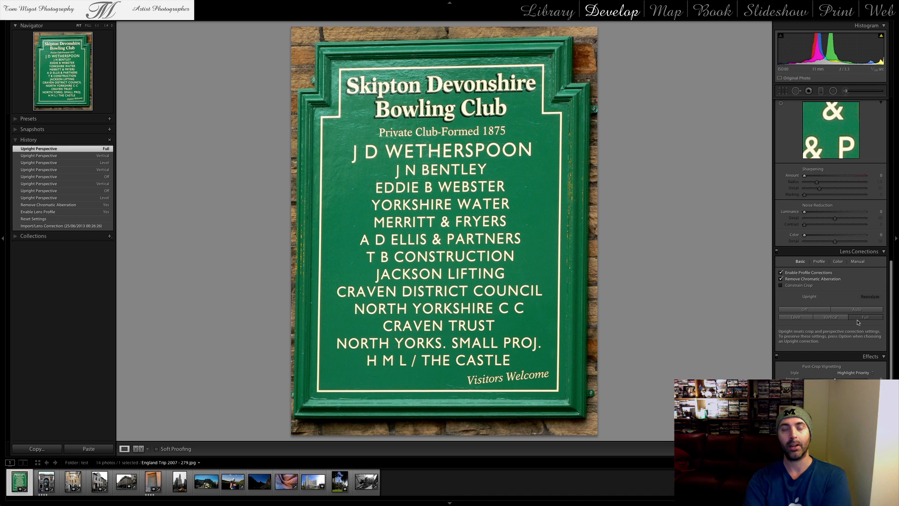
left_click(798, 309)
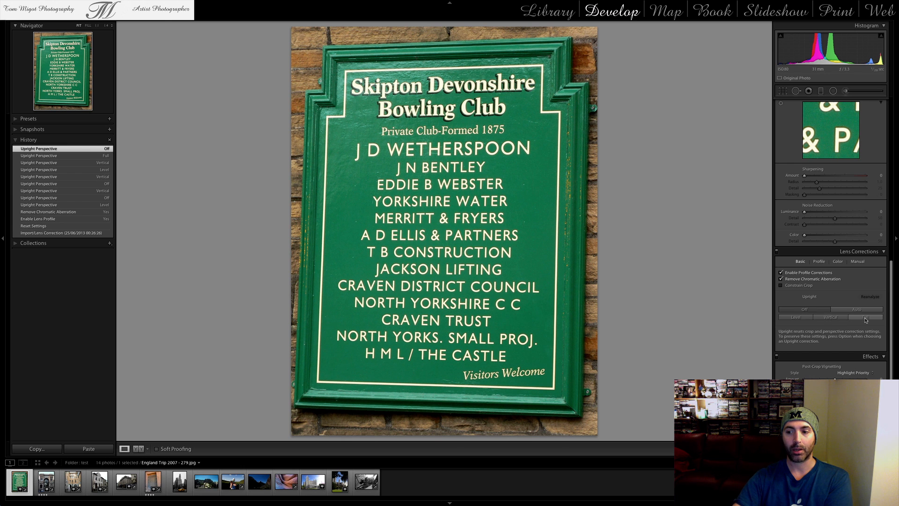
left_click(865, 317)
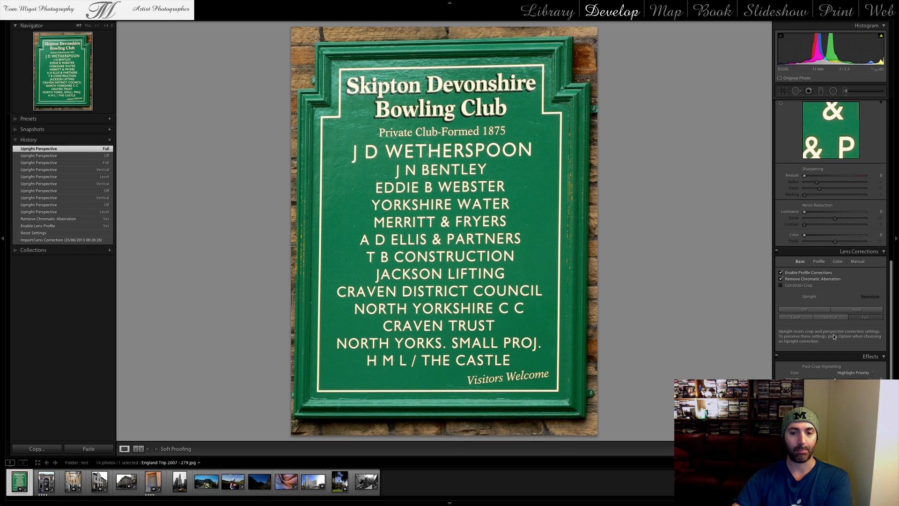
left_click(859, 311)
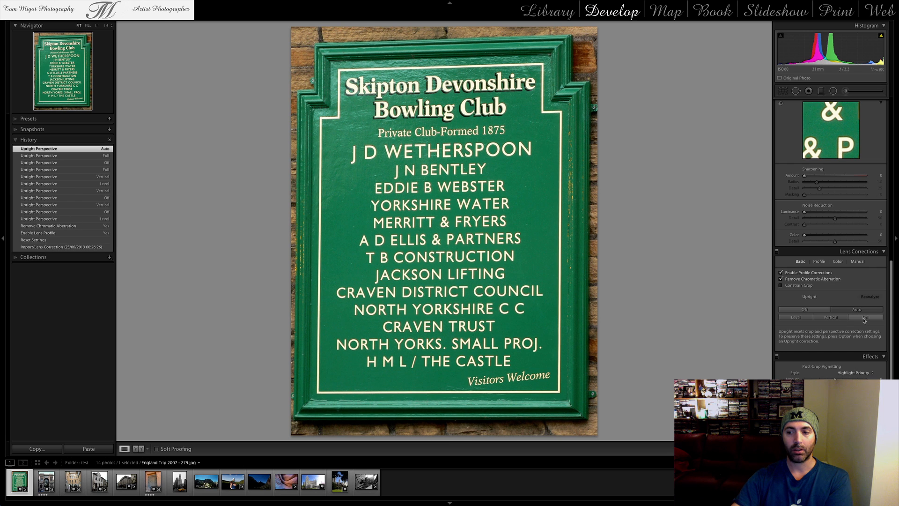
left_click(864, 318)
left_click(857, 310)
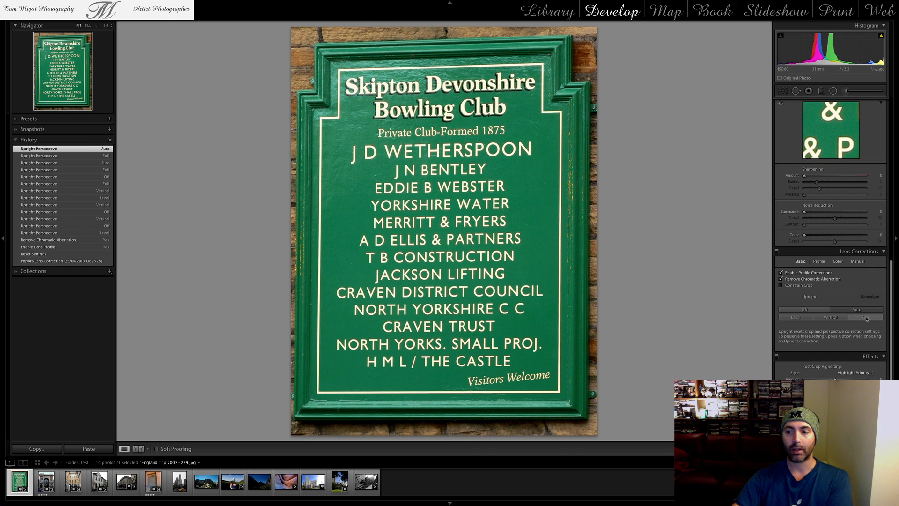
left_click(866, 318)
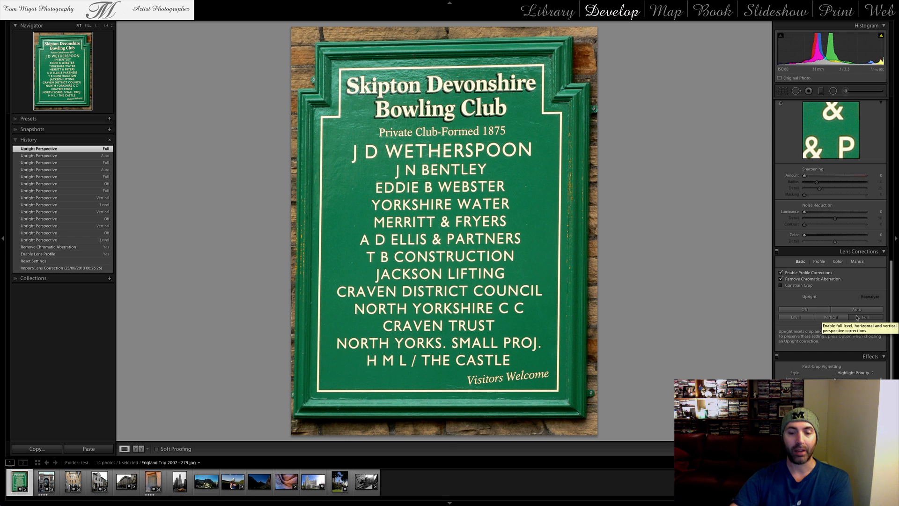
- Apply the Full Upright correction to the Italian arcade photo, comparing it with Auto
left_click(45, 480)
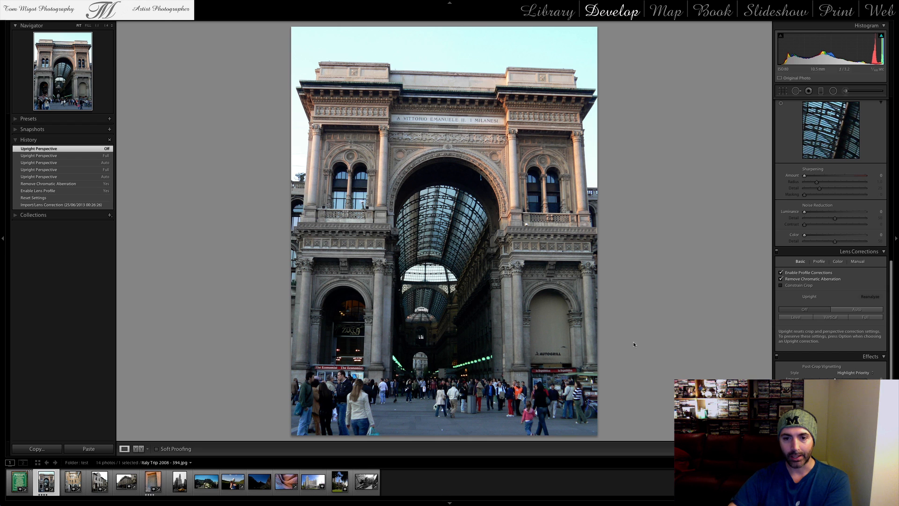
left_click(862, 311)
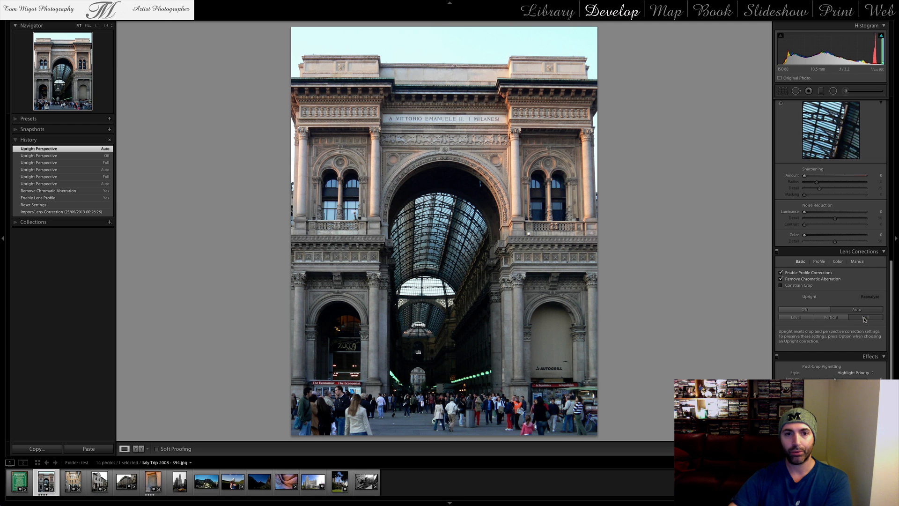
left_click(865, 319)
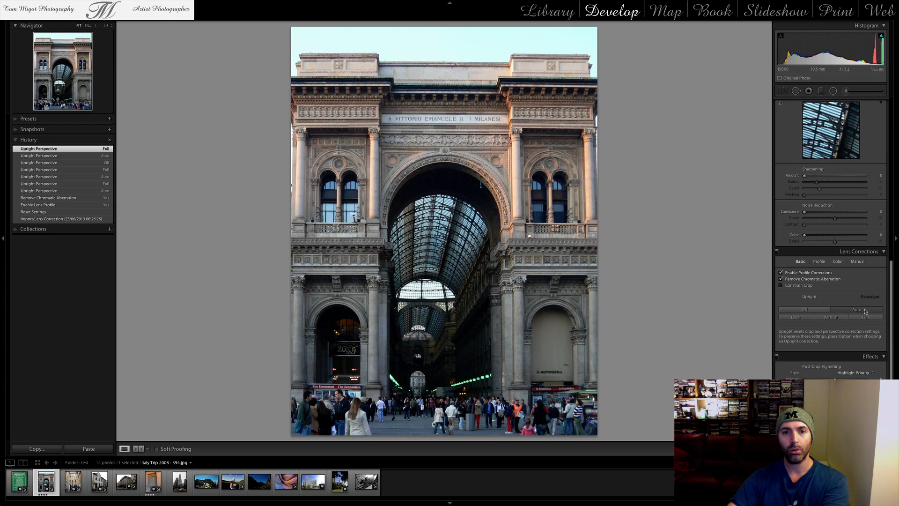
left_click(864, 311)
left_click(865, 318)
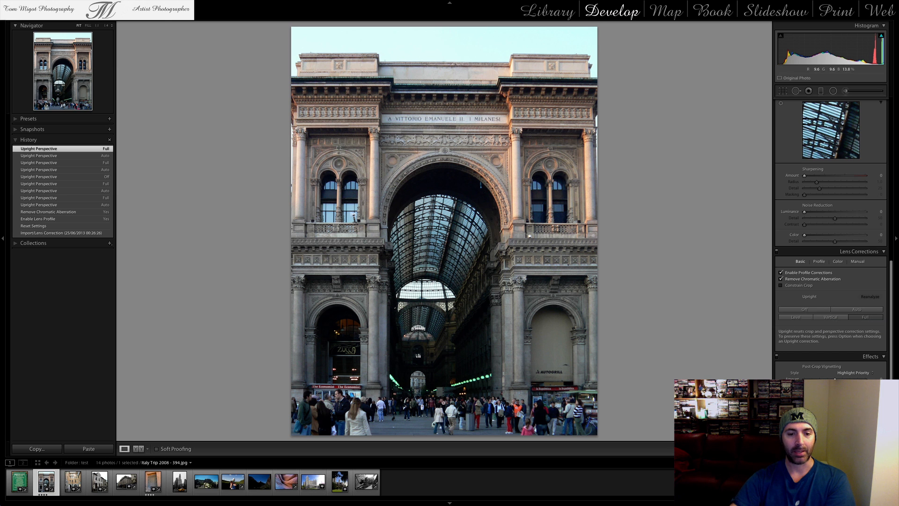
- Apply the Full Upright correction to the orange courtyard photo, comparing it with Auto and with the uncorrected image
left_click(72, 482)
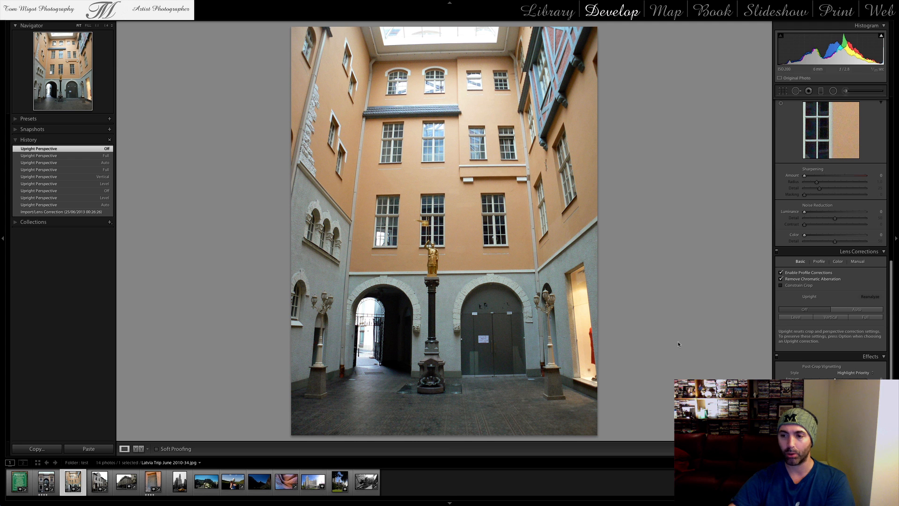
left_click(871, 311)
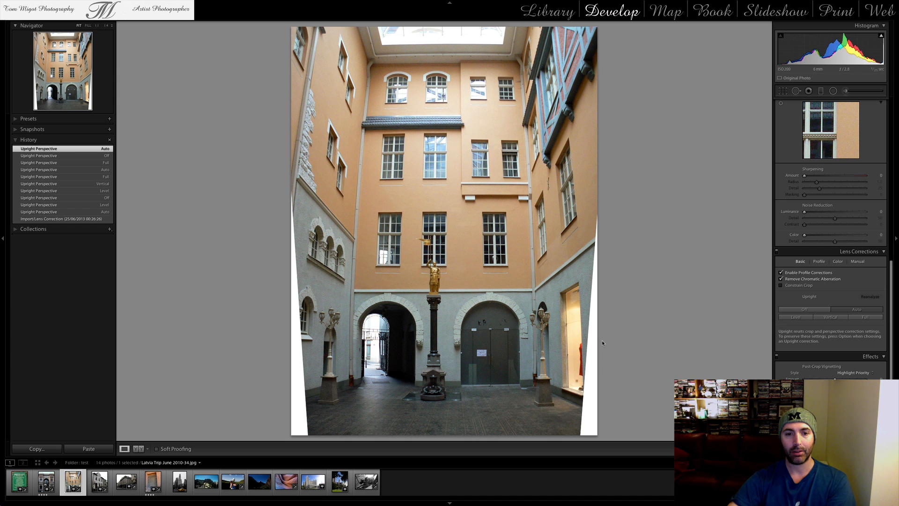
left_click(861, 319)
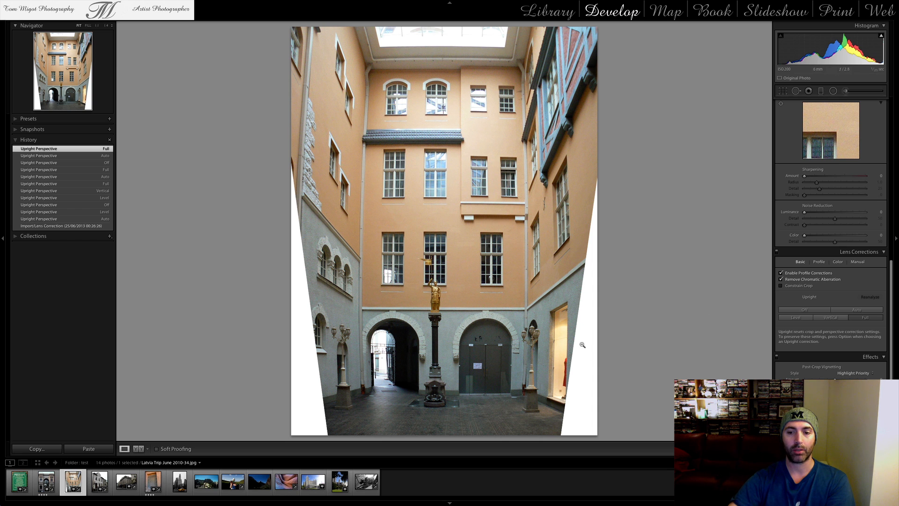
left_click(804, 310)
left_click(866, 317)
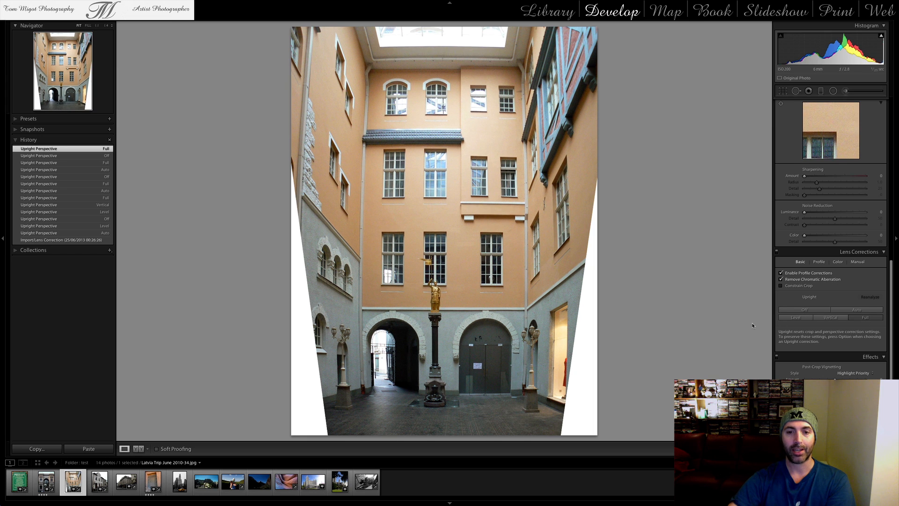
left_click(868, 311)
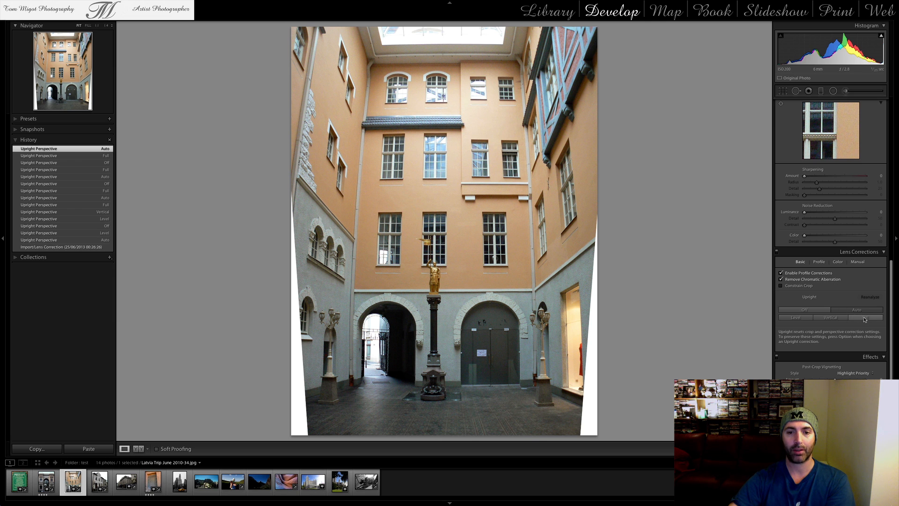
left_click(864, 318)
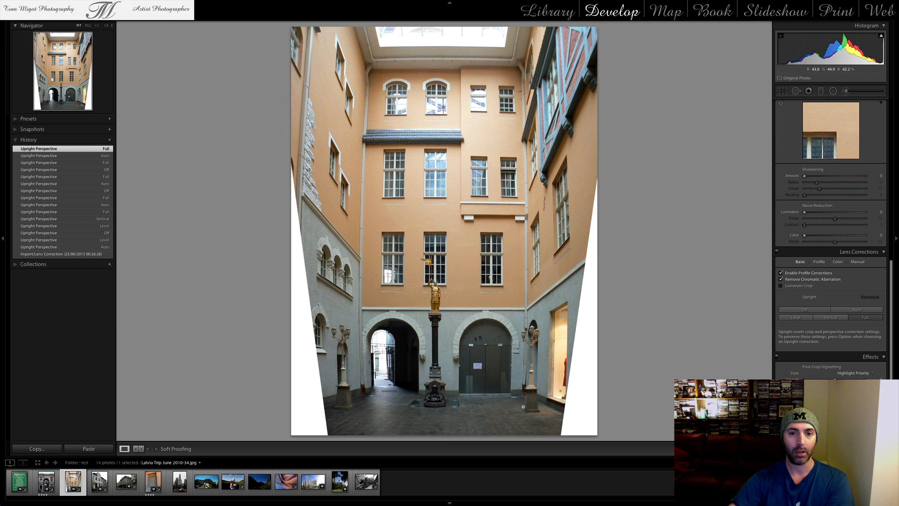
- Straighten the white gabled house in the Latvia street photo with the Full Upright correction
left_click(99, 481)
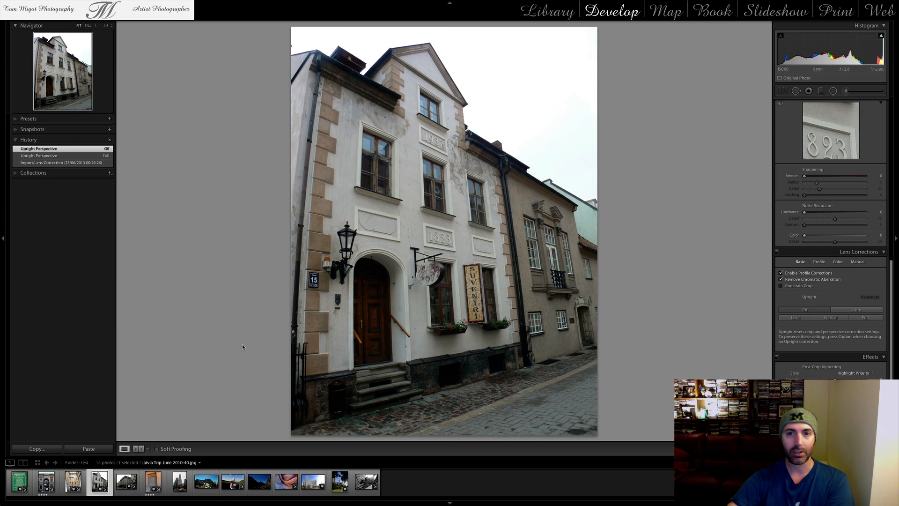
left_click(865, 318)
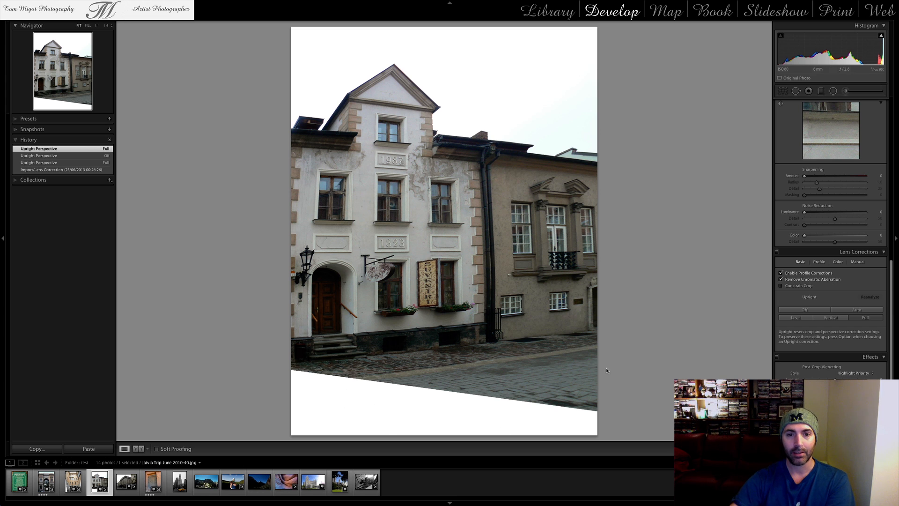
- Try Auto and apply the Full Upright correction to the grey corner building photo, and set its perspective Aspect to +20
left_click(126, 481)
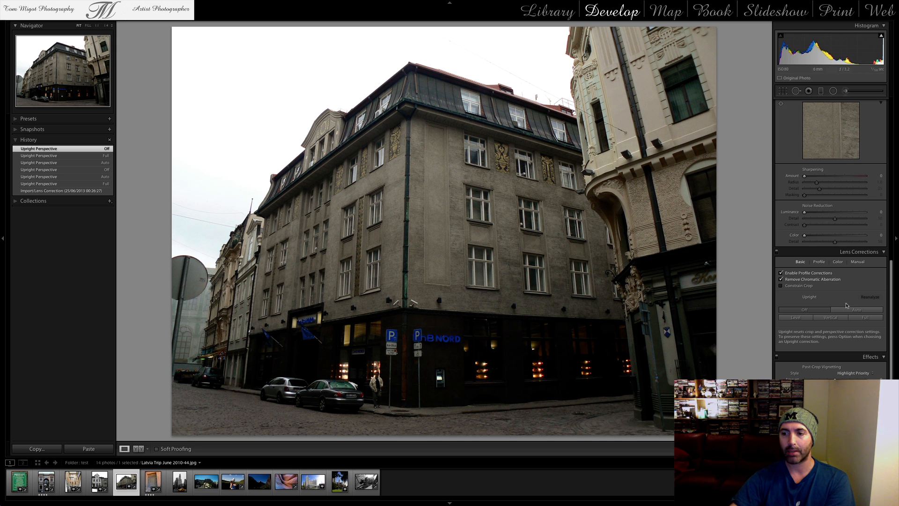
left_click(858, 311)
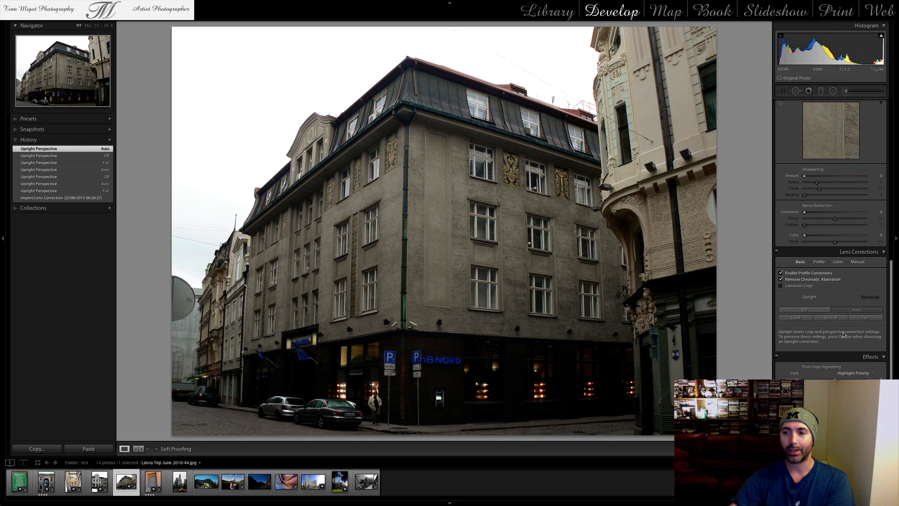
left_click(866, 317)
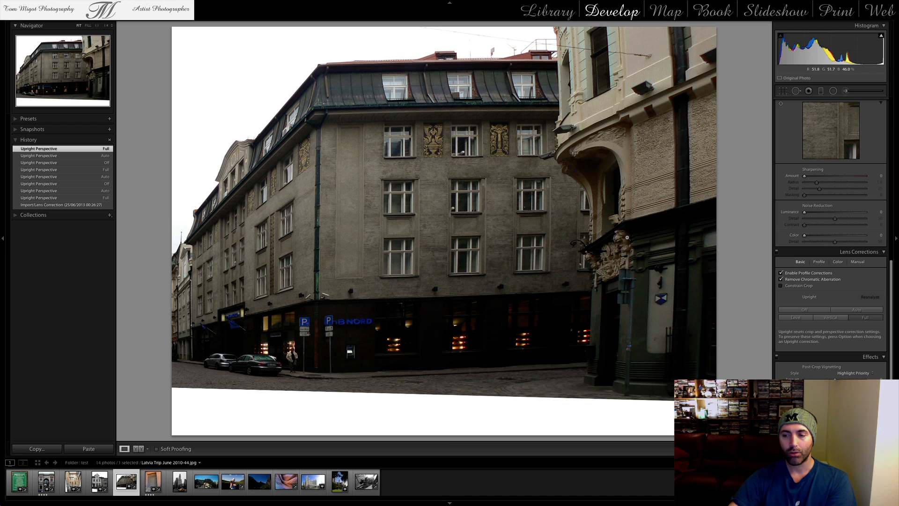
left_click(859, 264)
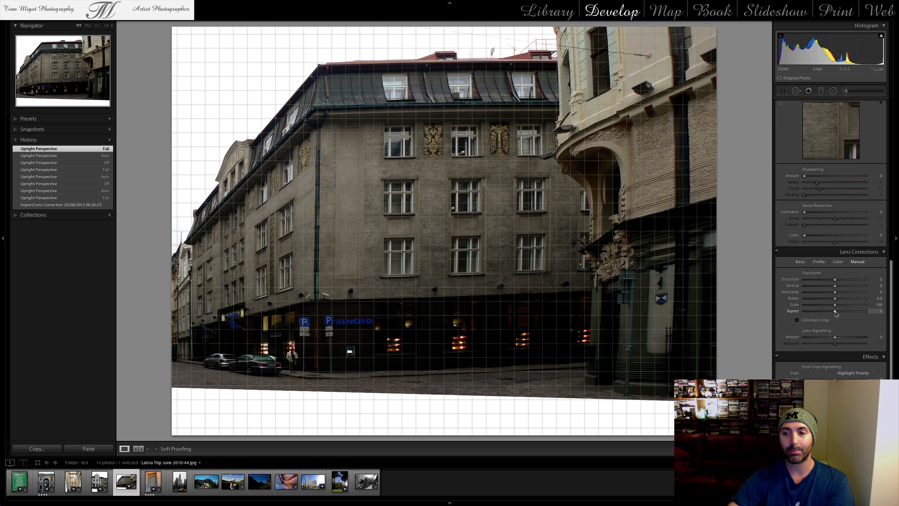
mouse_move(837, 313)
left_mouse_down()
mouse_move(807, 314)
mouse_move(841, 313)
left_mouse_up()
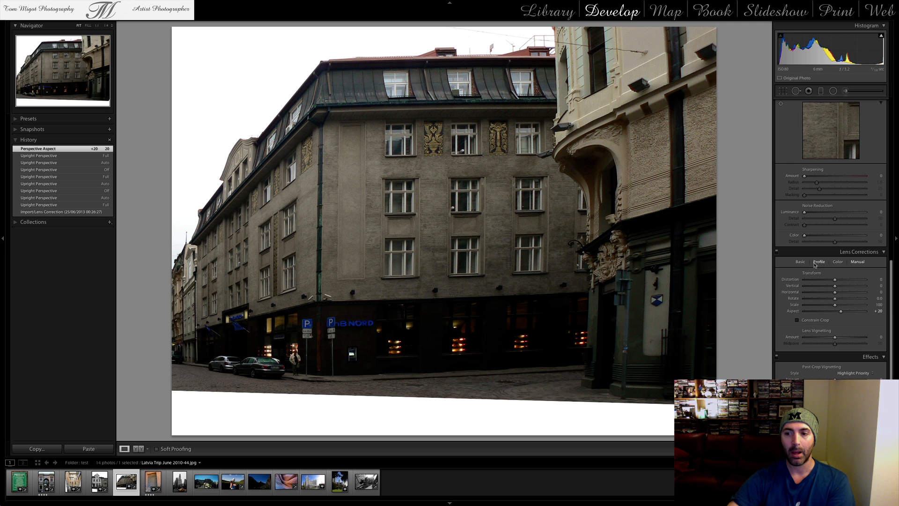
- Straighten the Marrakesh wooden door photo with the Full Upright correction
left_click(152, 481)
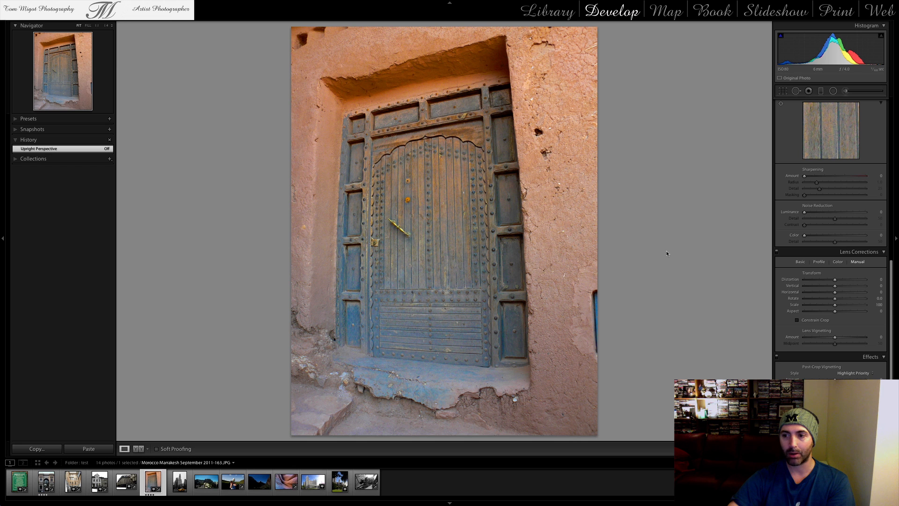
left_click(800, 261)
left_click(865, 318)
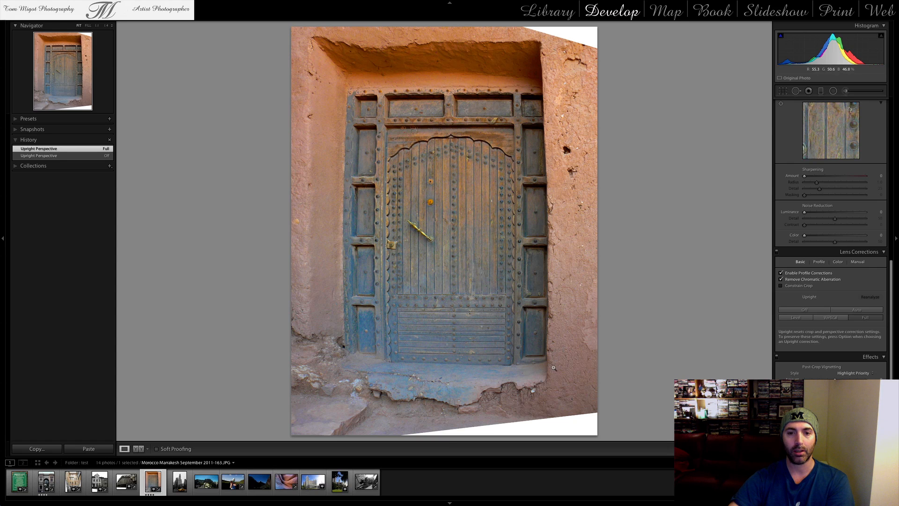
- Try Auto and apply the Full Upright correction to the skyscraper photo with the yellow taxi
key("Right")
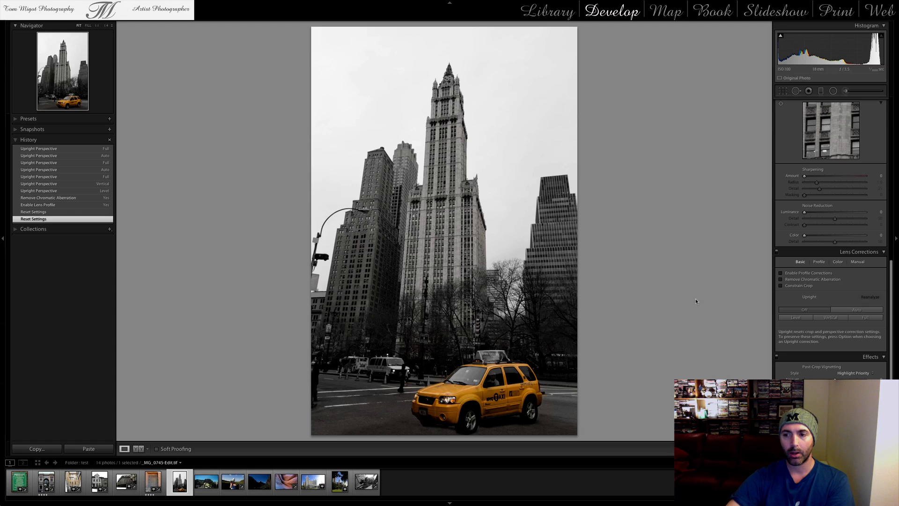
left_click(864, 312)
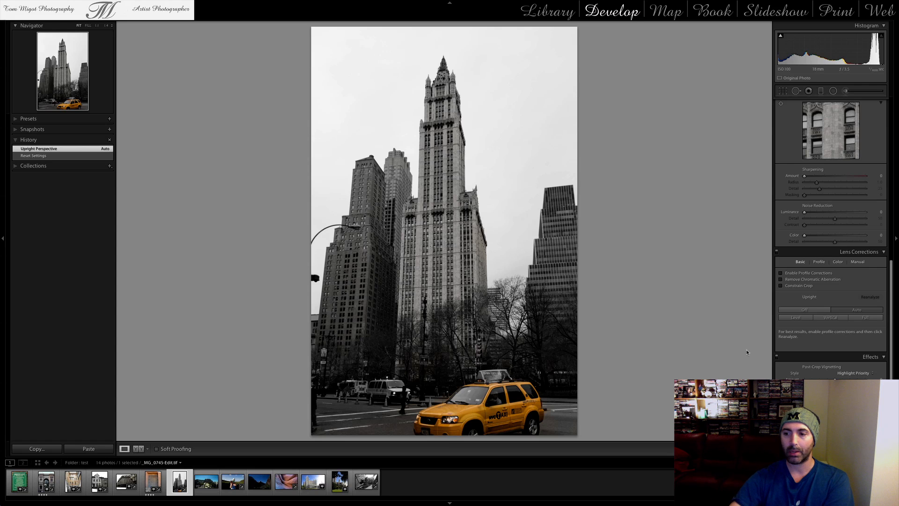
left_click(865, 319)
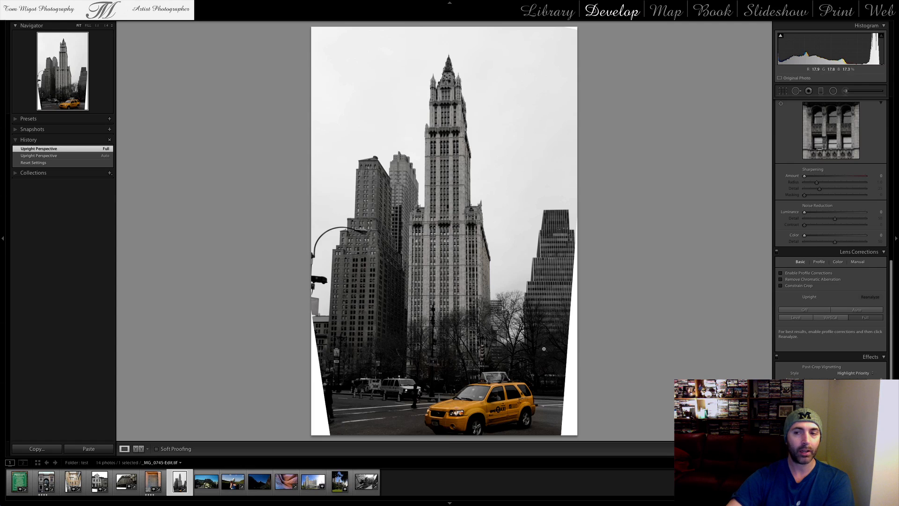
- Start cropping the skyscraper photo and set the crop tool overlay to Auto
left_click(783, 91)
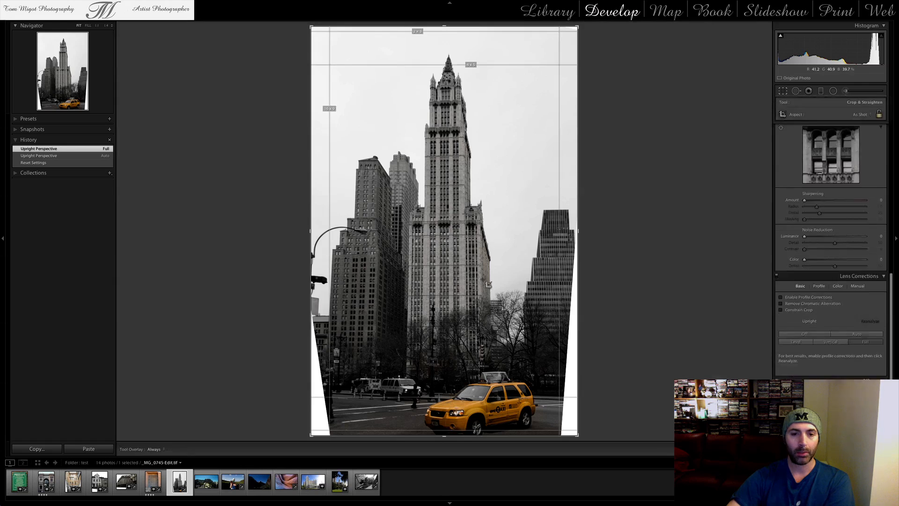
left_click(160, 451)
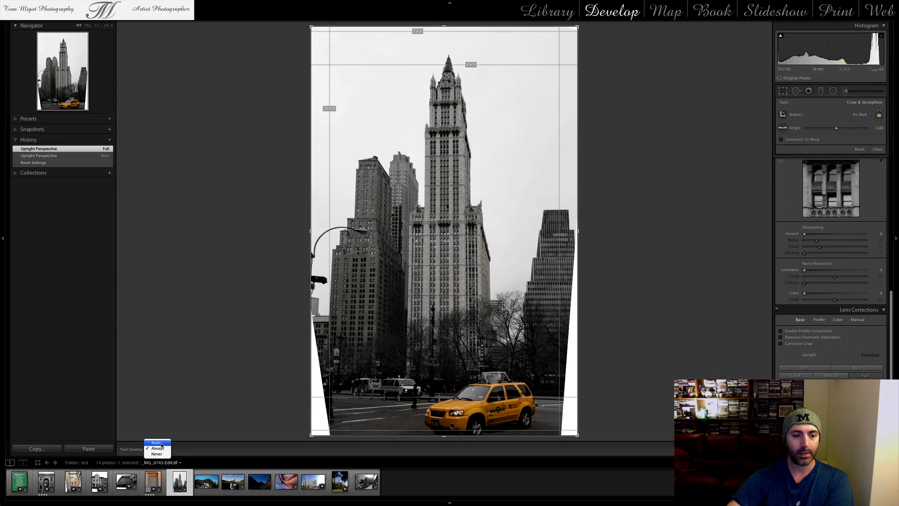
left_click(164, 444)
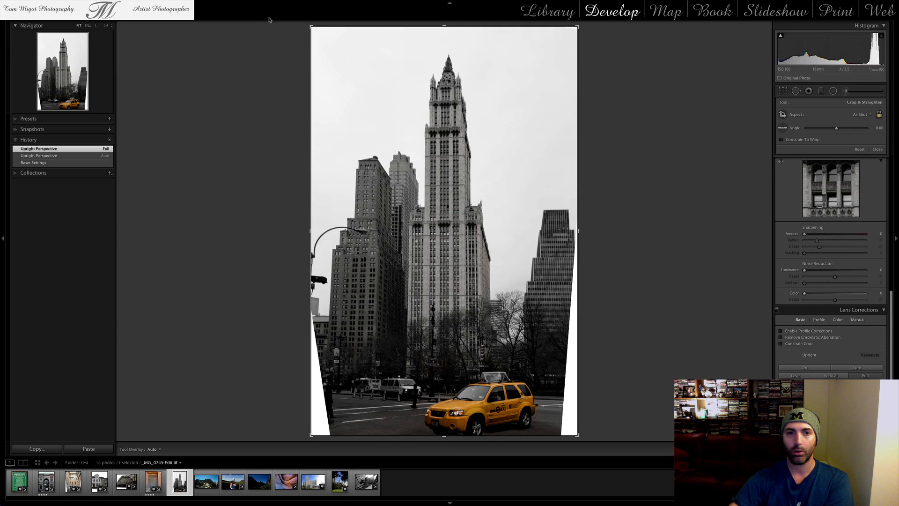
- Try a crop that cuts off the skyscraper photo's white edges, and revert to the Full Upright history state
left_click_drag(311, 27, 321, 39)
left_click_drag(358, 65, 358, 72)
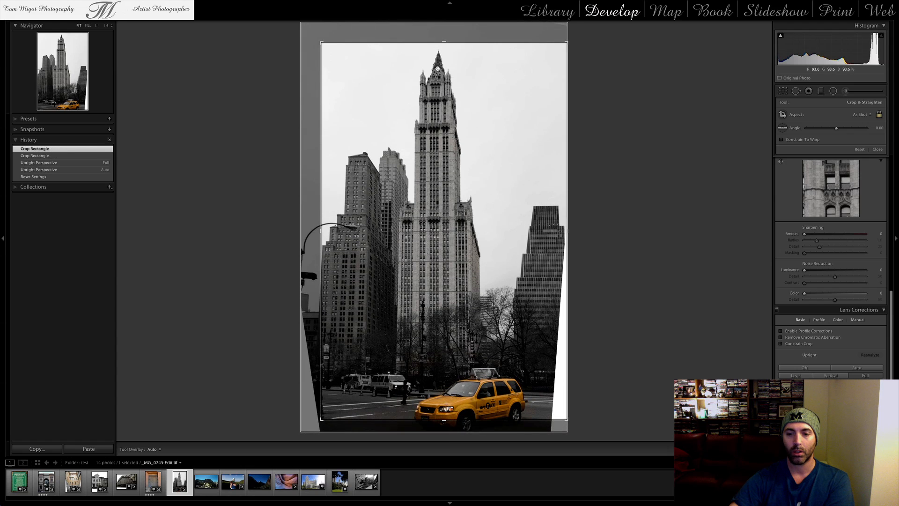
left_click(781, 92)
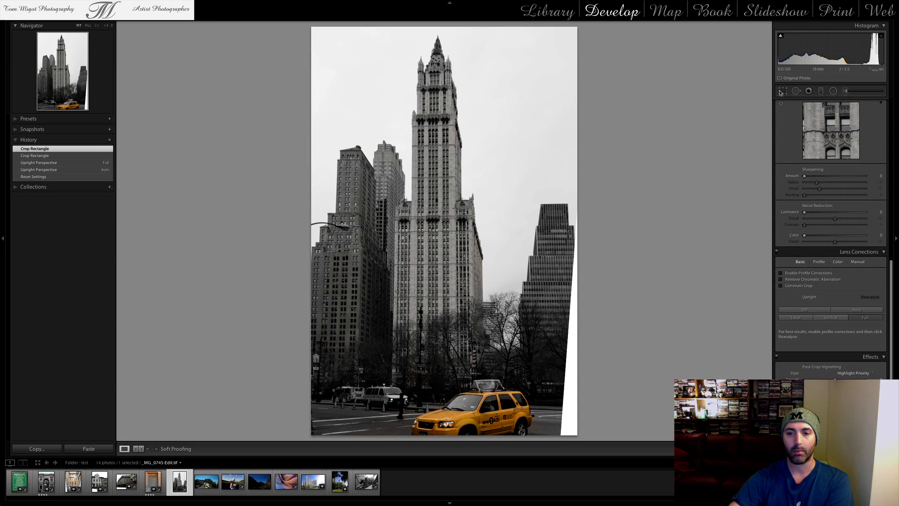
left_click(784, 92)
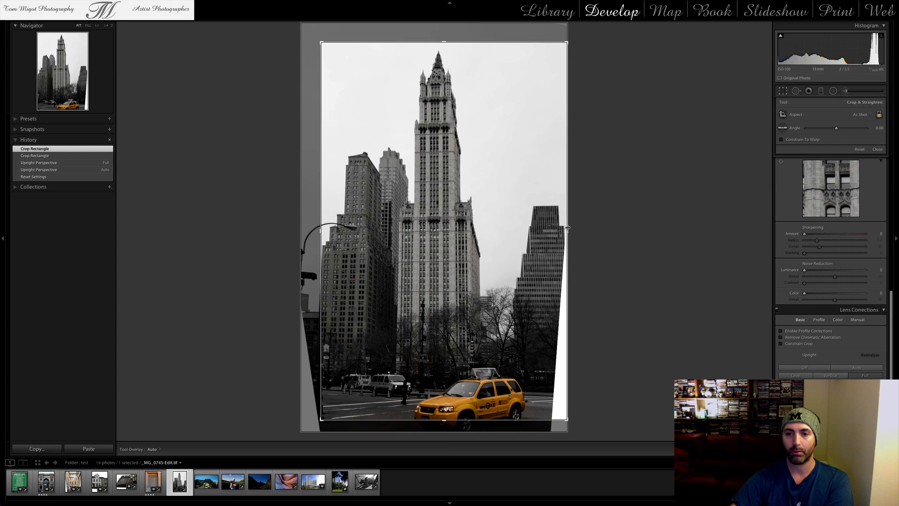
left_click_drag(567, 420, 560, 408)
left_click_drag(534, 300, 536, 284)
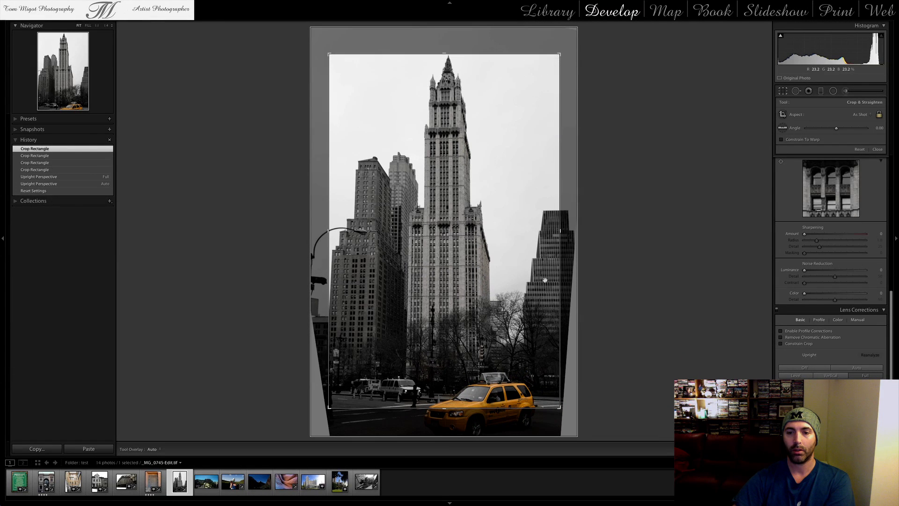
left_click(783, 91)
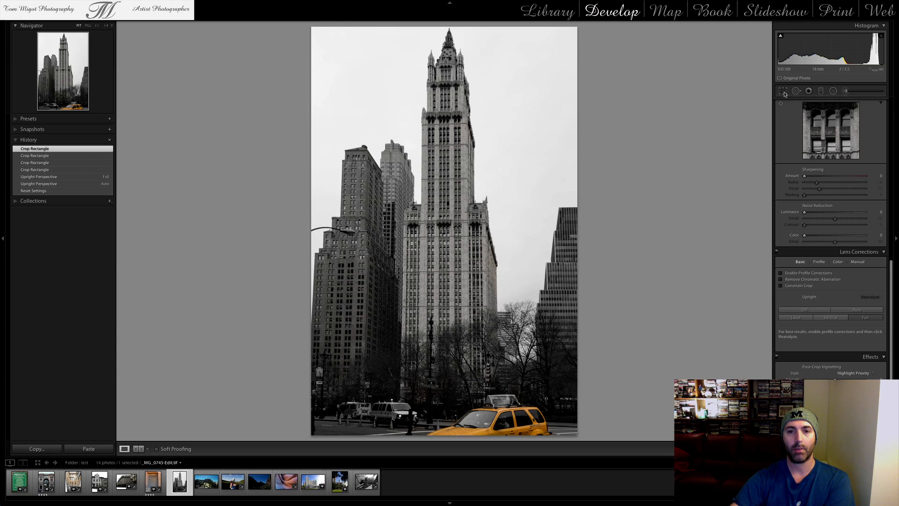
left_click(784, 91)
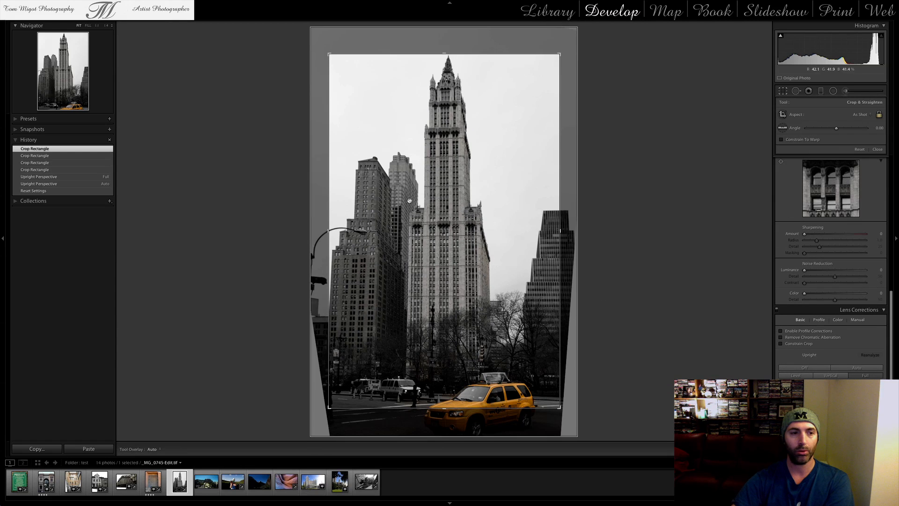
left_click(76, 178)
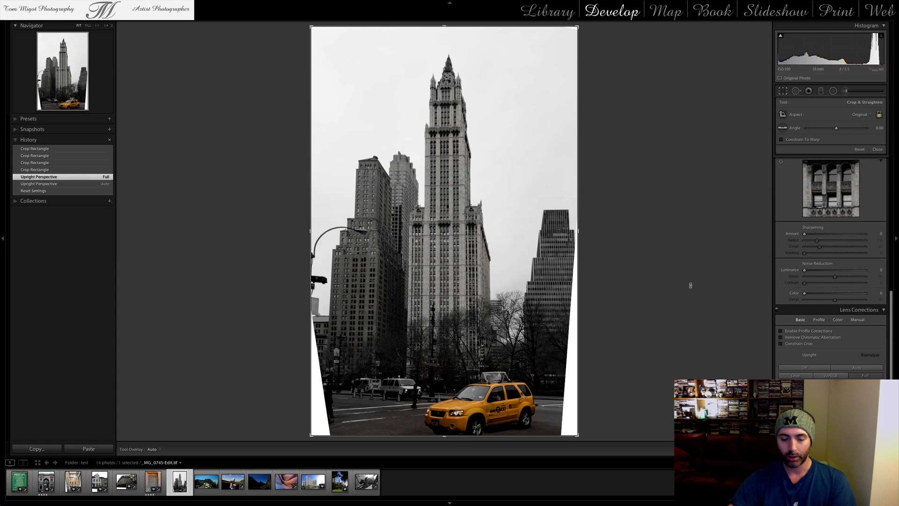
- Display the grid overlay on the skyscraper photo outside the crop tool and make its squares smaller
key("alt")
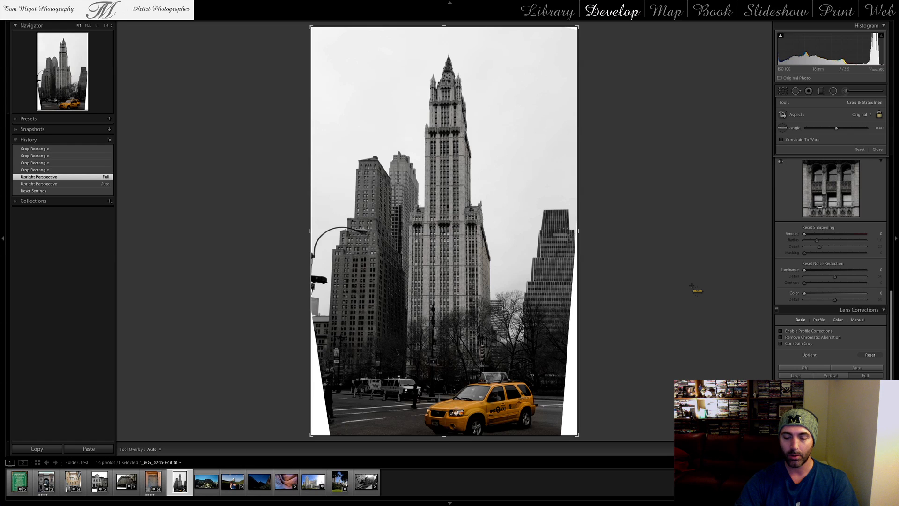
key("super+alt+o")
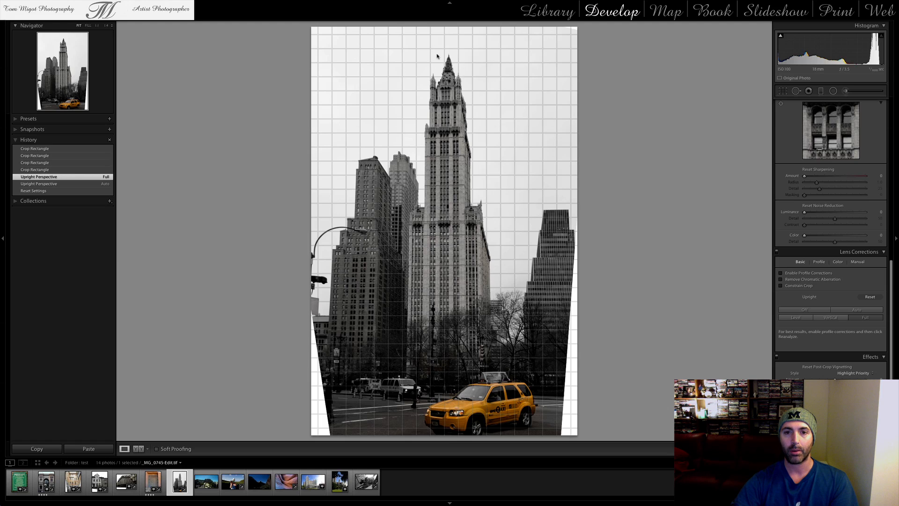
key("super")
key("super")
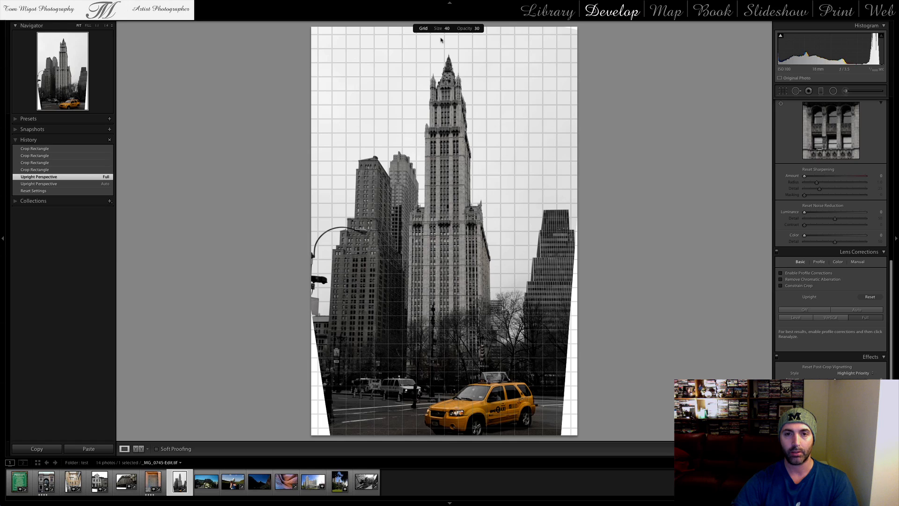
key("super")
key("super")
key("super")
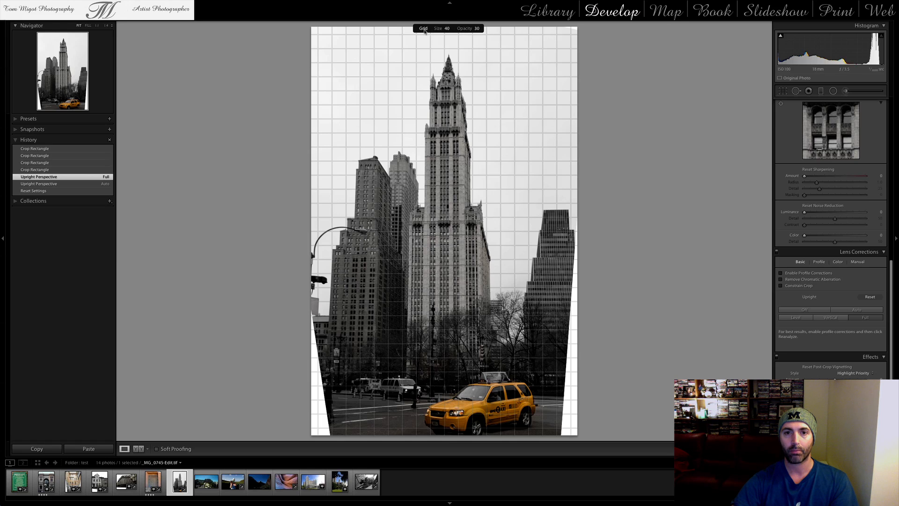
key("super")
left_click_drag(447, 29, 466, 30)
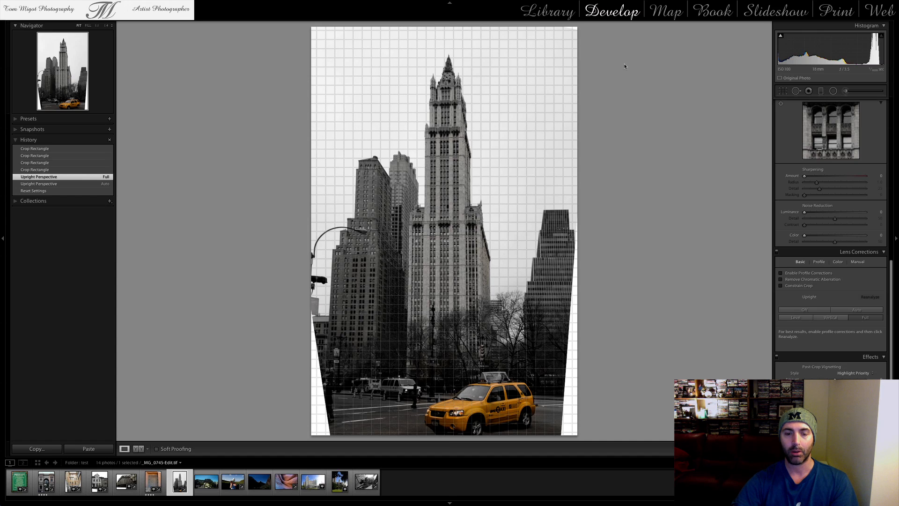
key("ctrl+alt+o")
key("ctrl+alt+o")
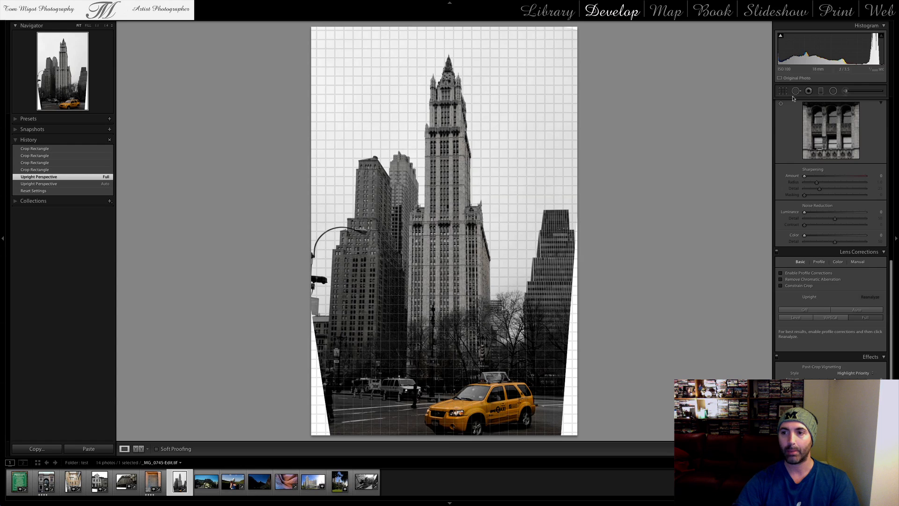
- Resume cropping the skyscraper photo and set the crop tool overlay to Always
left_click(786, 92)
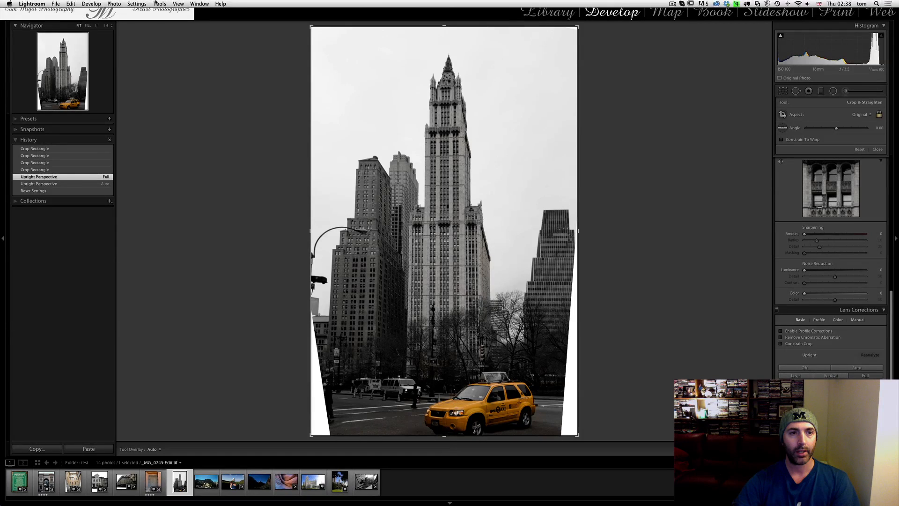
left_click(155, 450)
left_click(156, 444)
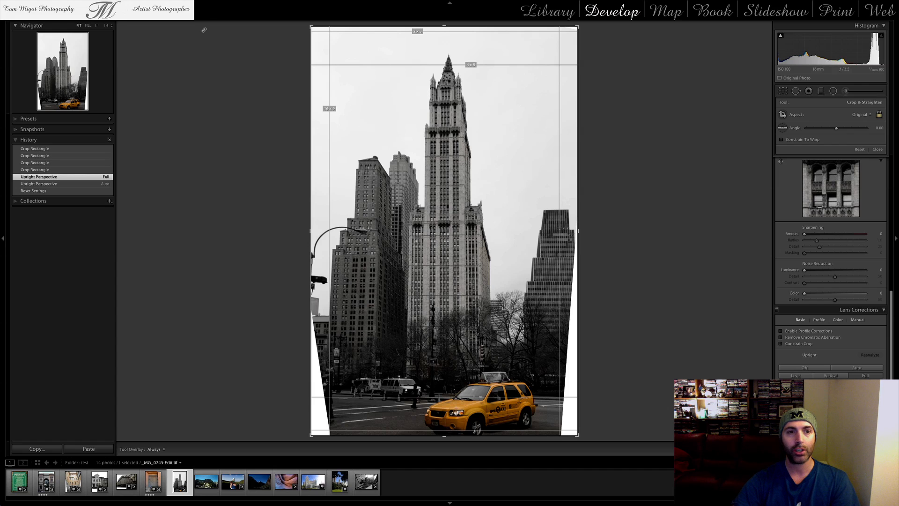
- Add the 1 x 1, 8.5 x 11, 5 x 7, 4 x 3 and 16 x 10 ratios to the crop guide's aspect ratio overlay
left_click(160, 4)
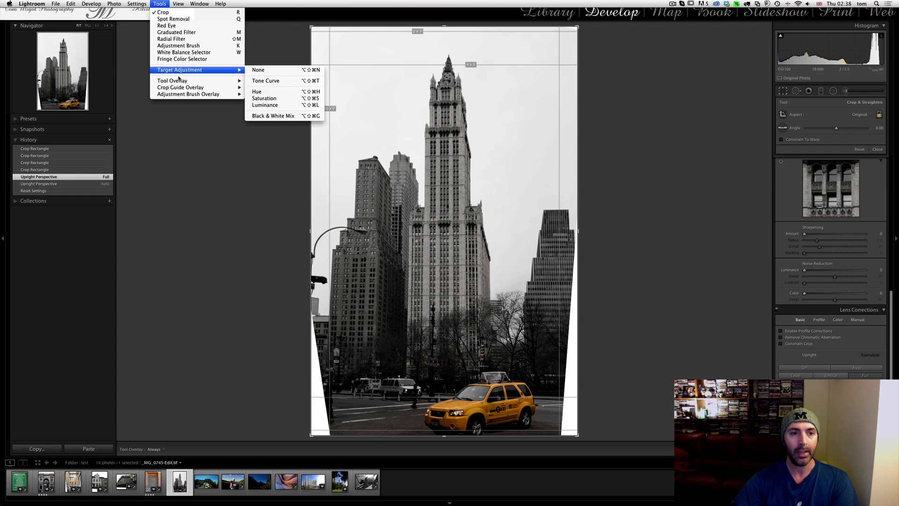
mouse_move(179, 90)
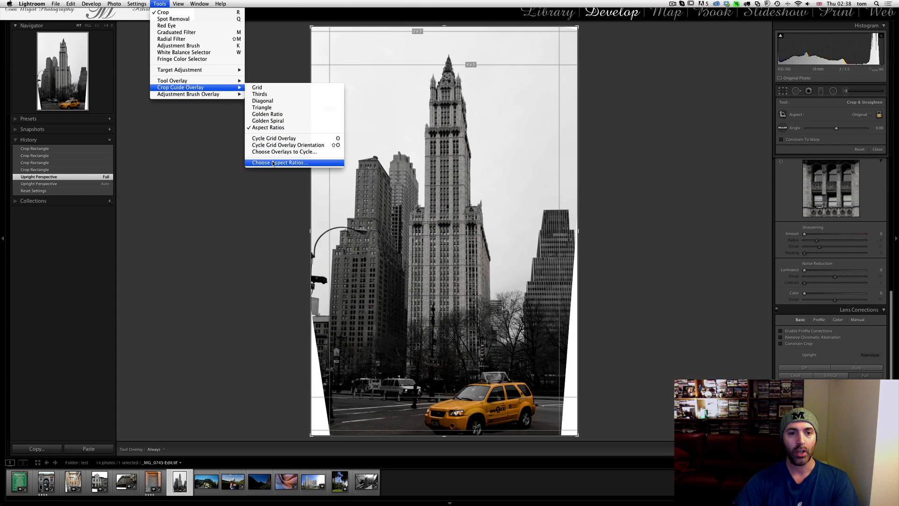
left_click(420, 171)
left_click(421, 151)
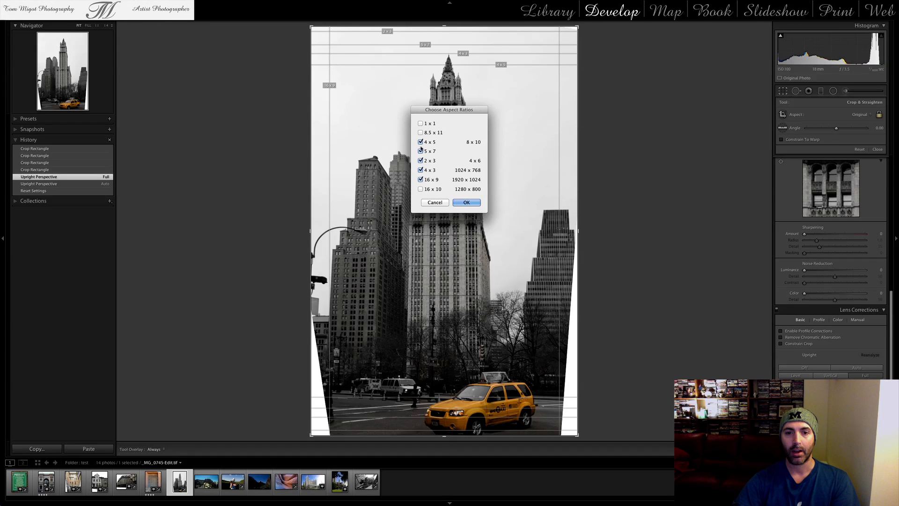
left_click(421, 133)
left_click(420, 123)
left_click(424, 189)
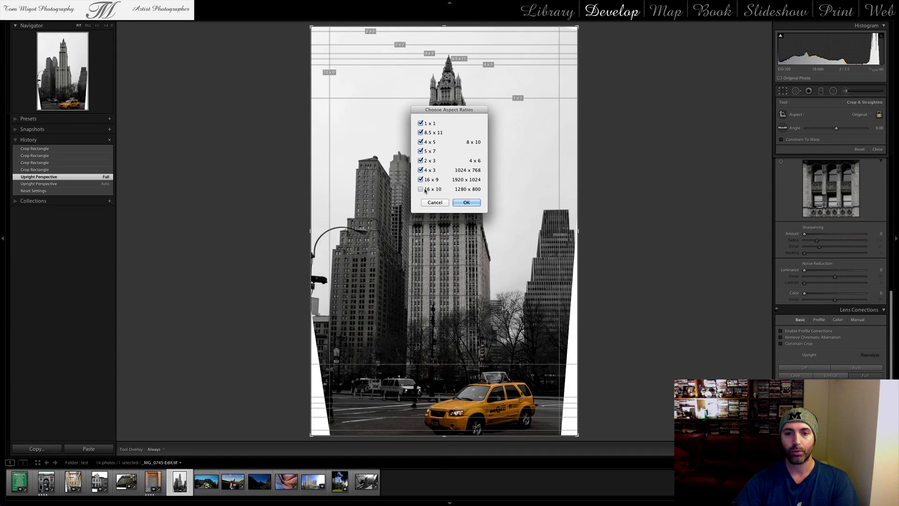
left_click(466, 202)
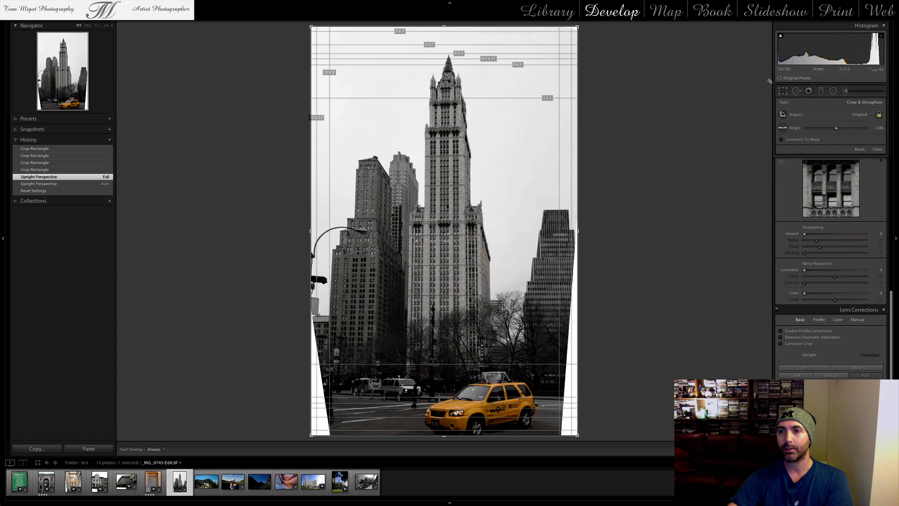
- Switch to the Slideshow module and preview the video clip of hikers on the rock ridge
left_click(775, 11)
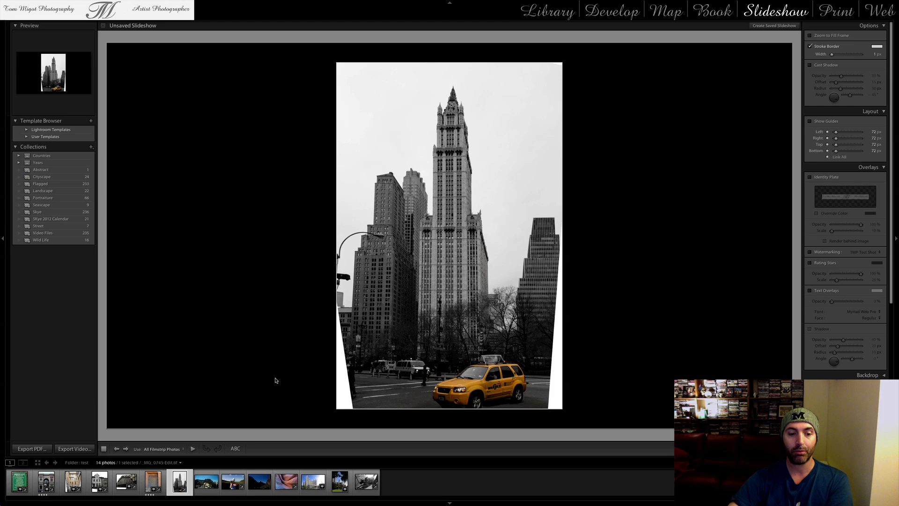
left_click(212, 481)
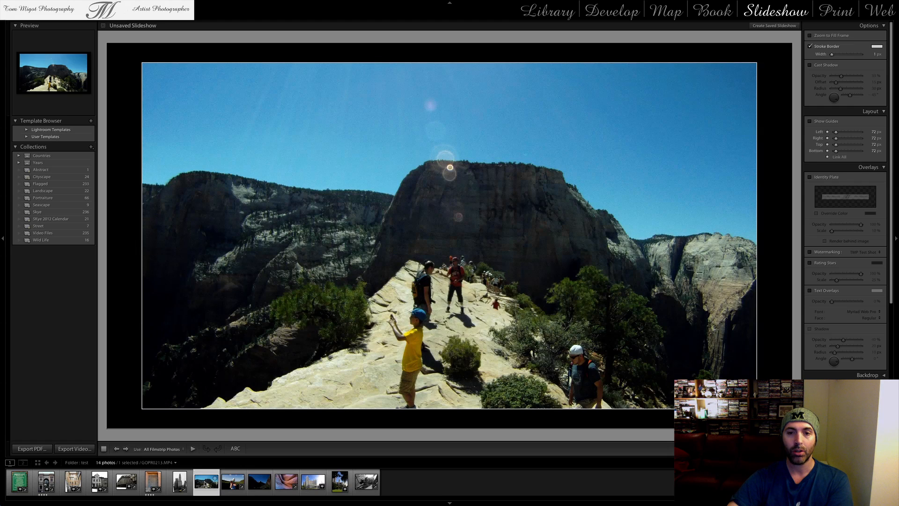
left_click(192, 448)
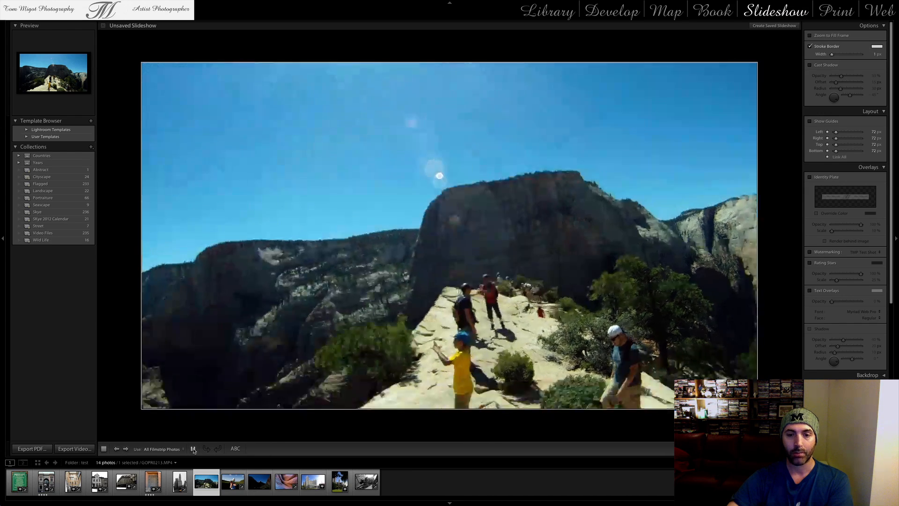
left_click(193, 448)
- Step back to the skyscraper slide and forward to the portrait slide, and review the slideshow's Titles and Playback settings
left_click(116, 449)
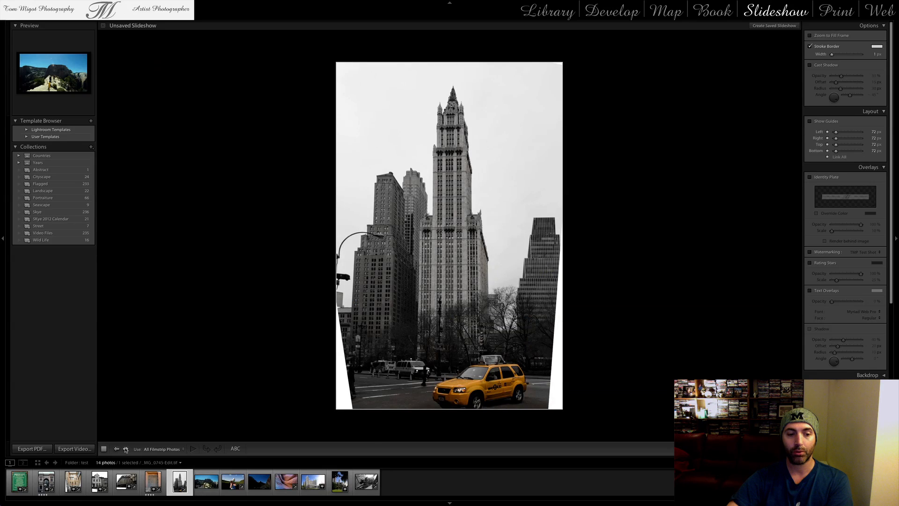
left_click(125, 448)
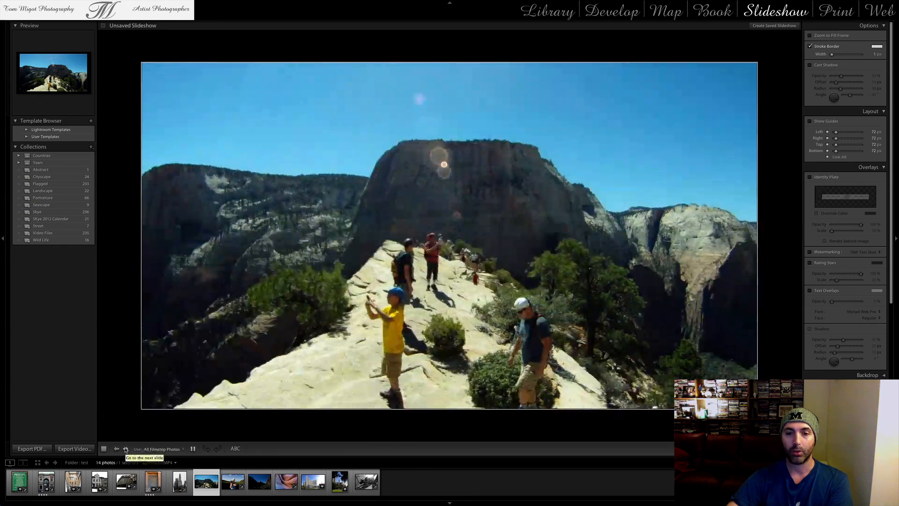
left_click(126, 448)
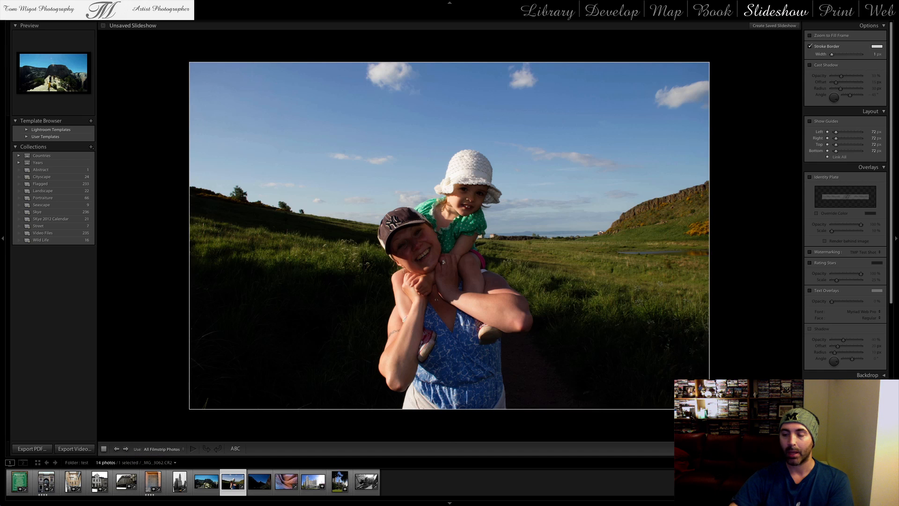
scroll(833, 361, "down", 3)
scroll(832, 361, "down", 5)
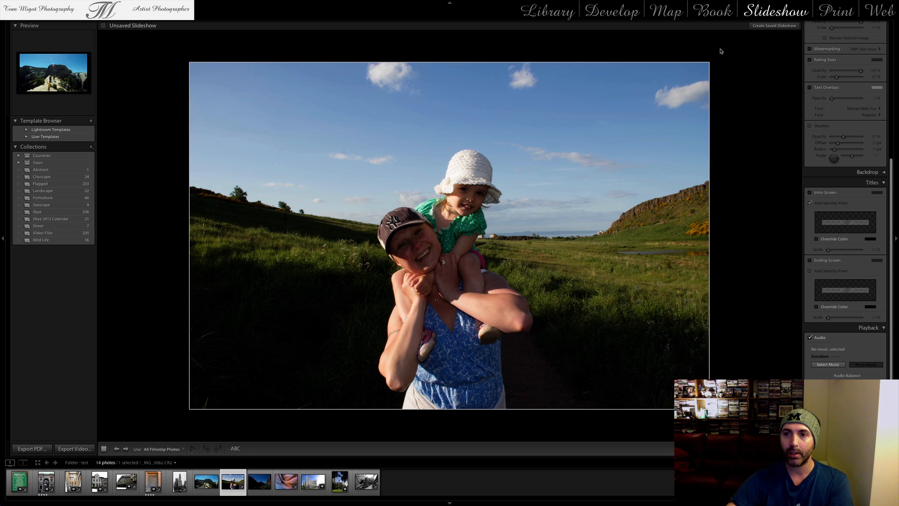
- In the Book module, heighten the lower-right photo cell on page 1 by adjusting its padding, and save the layout as a custom page
left_click(712, 12)
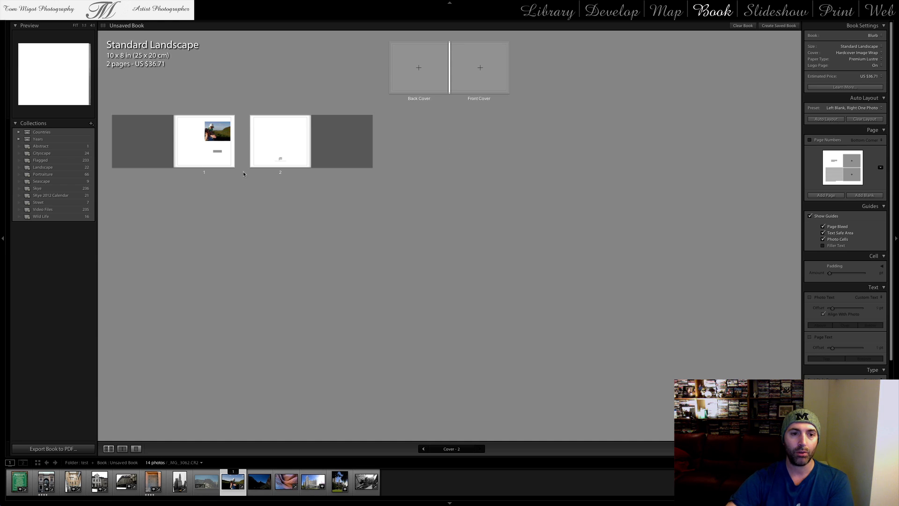
left_click(220, 160)
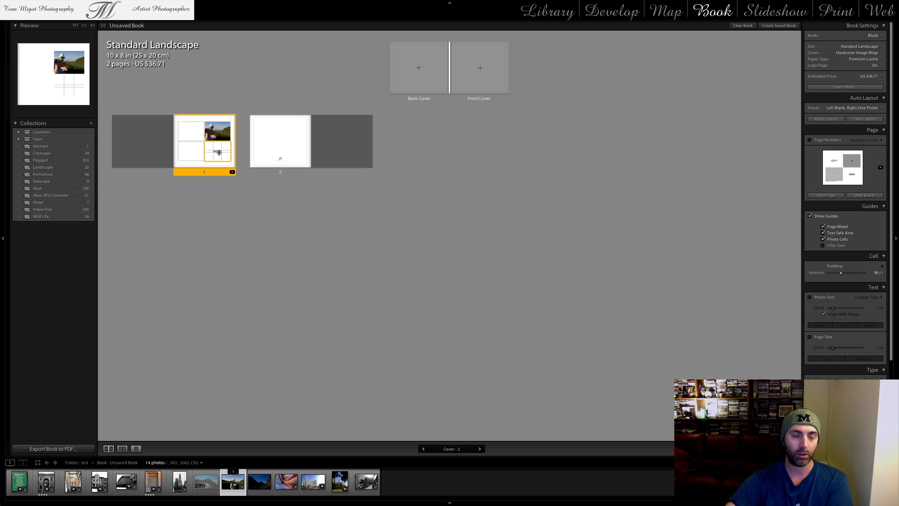
left_click_drag(219, 153, 219, 158)
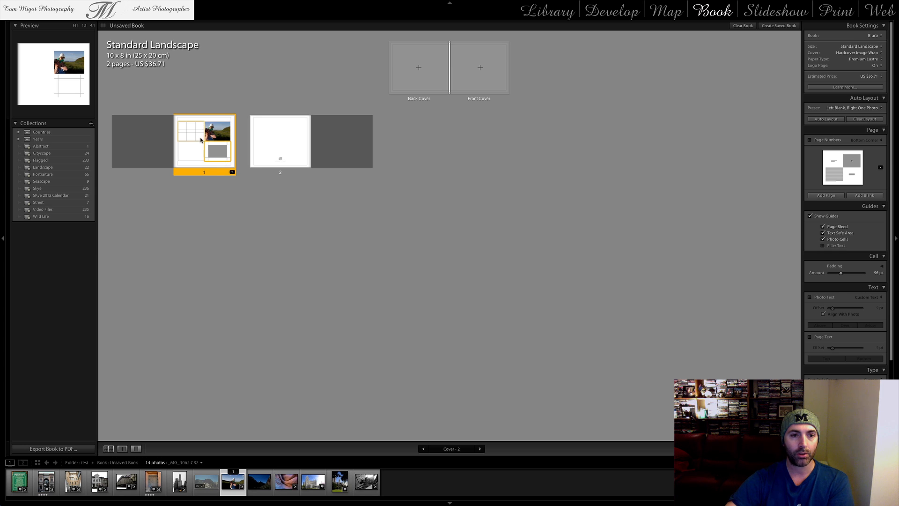
right_click(201, 137)
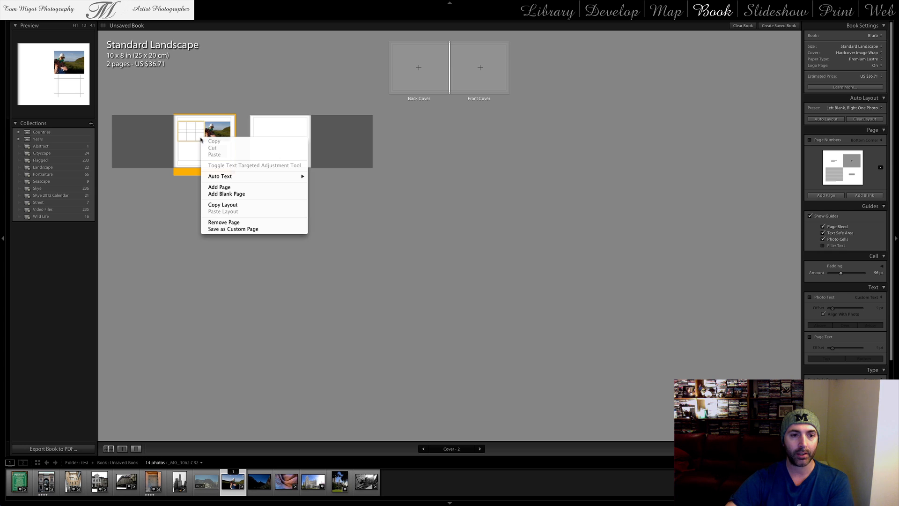
left_click(234, 229)
- Apply the newly saved custom page layout to page 2 of the book and hide Lightroom to show the desktop
left_click(269, 140)
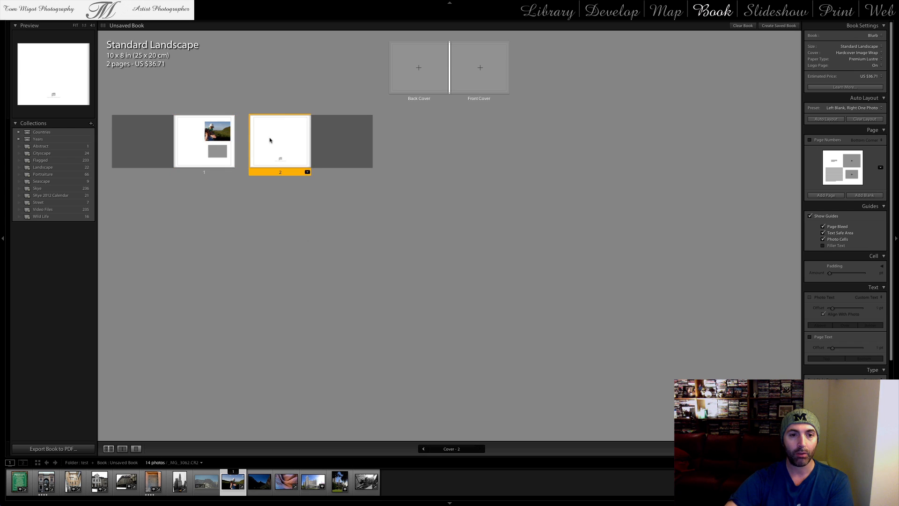
left_click(307, 171)
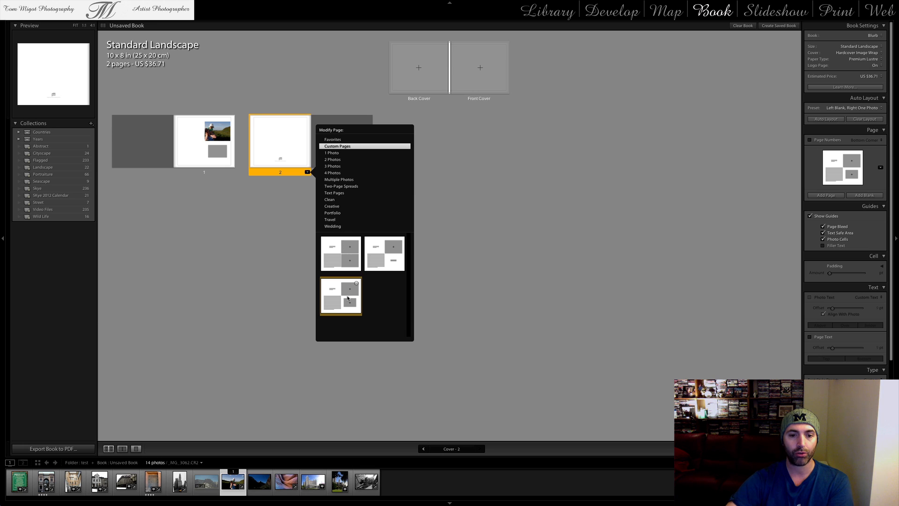
left_click(341, 295)
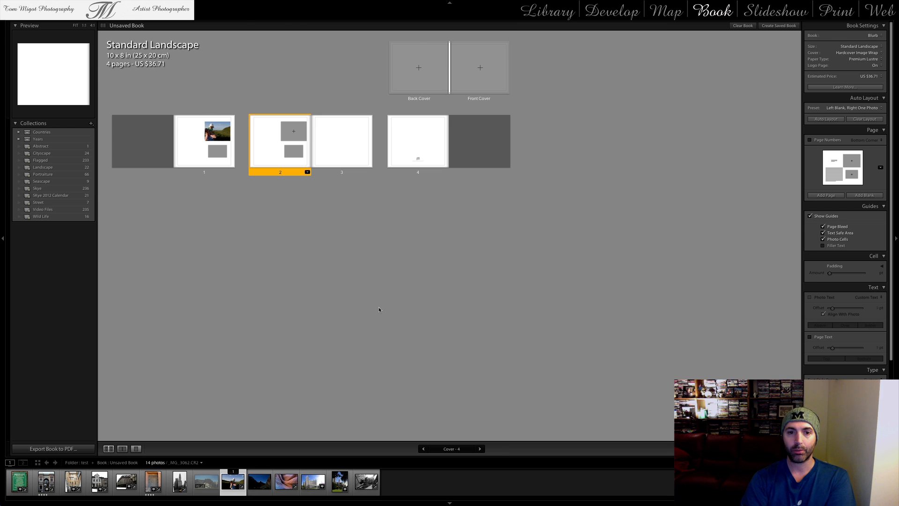
key("super+h")
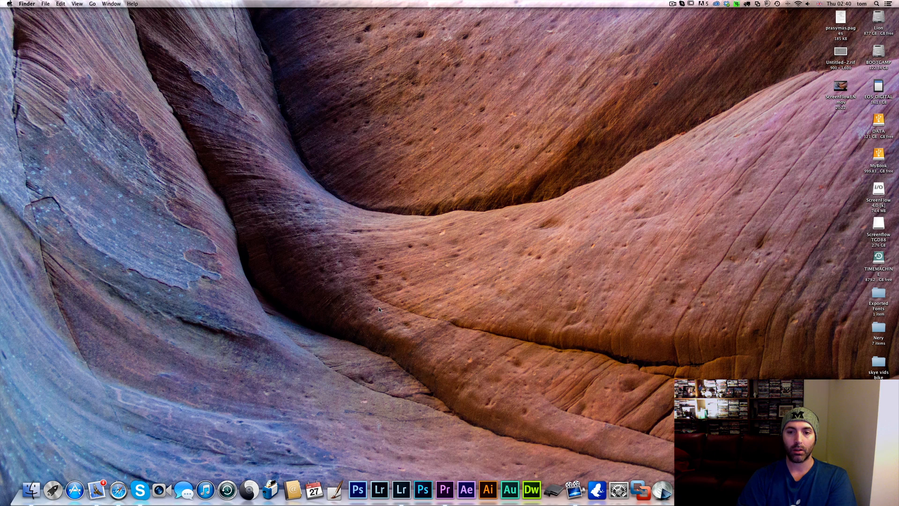